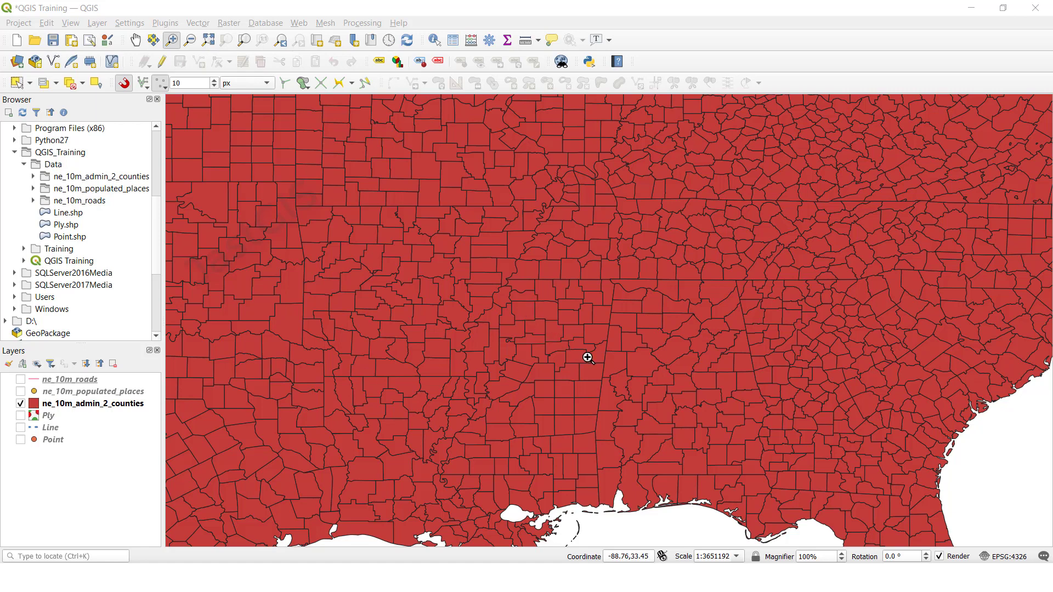
- Set the fill color of the ne_10m_admin_2_counties layer to yellow #f2f206 and apply it to the map
{"action": "left_click_drag", "start_coordinate": [636, 389], "coordinate": [528, 263]}
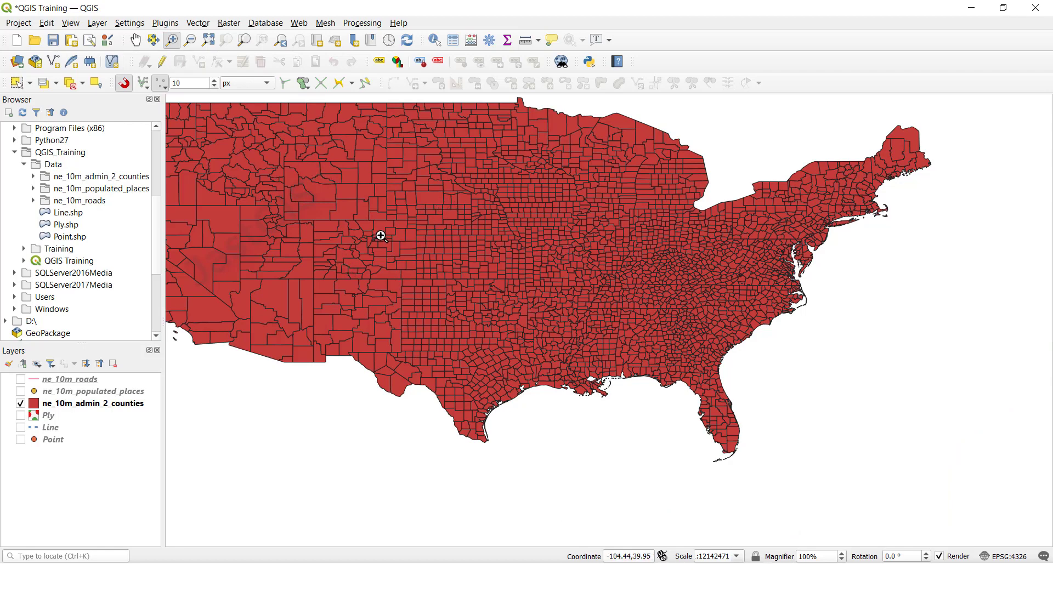
{"action": "right_click", "coordinate": [53, 407]}
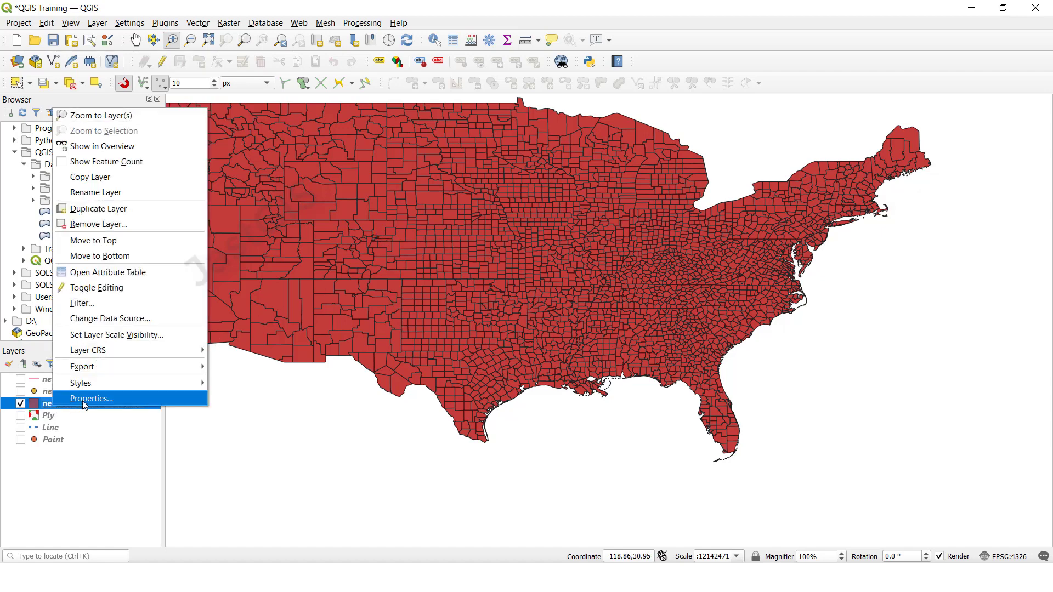
{"action": "left_click", "coordinate": [85, 403]}
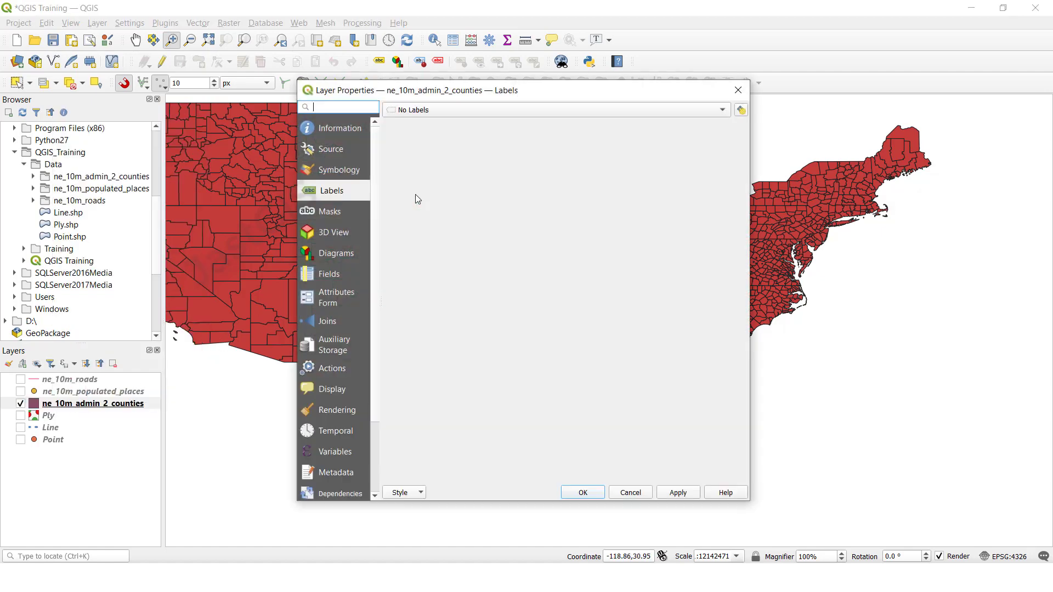
{"action": "left_click", "coordinate": [335, 174]}
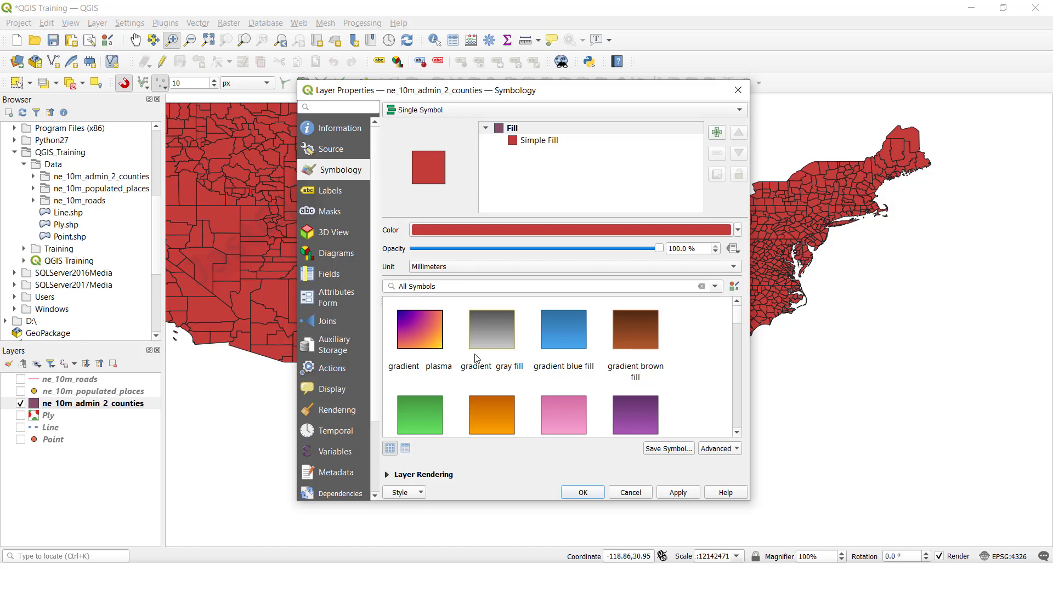
{"action": "left_click", "coordinate": [534, 234]}
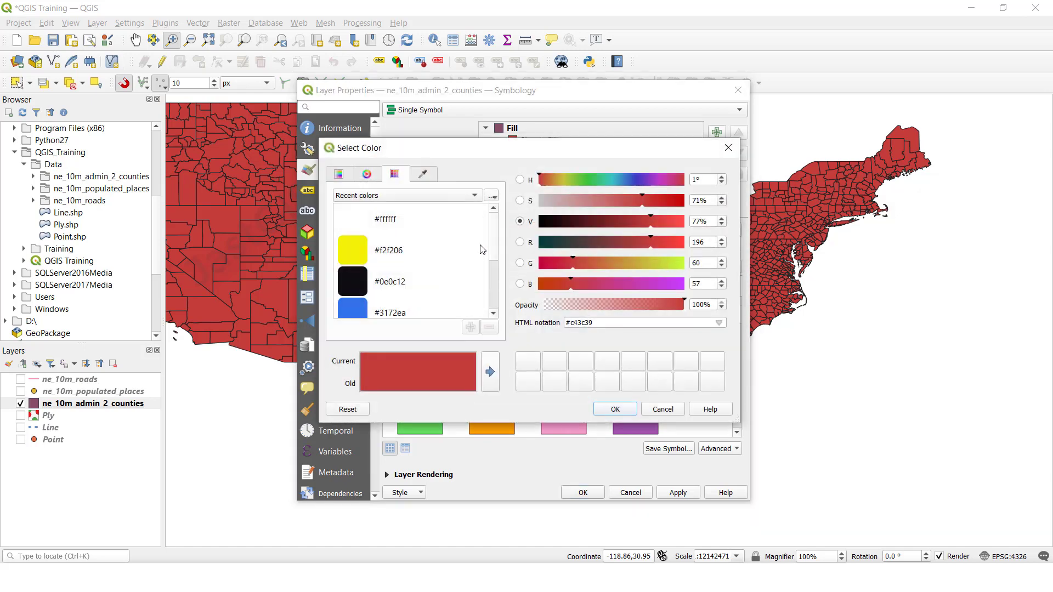
{"action": "left_click", "coordinate": [362, 252]}
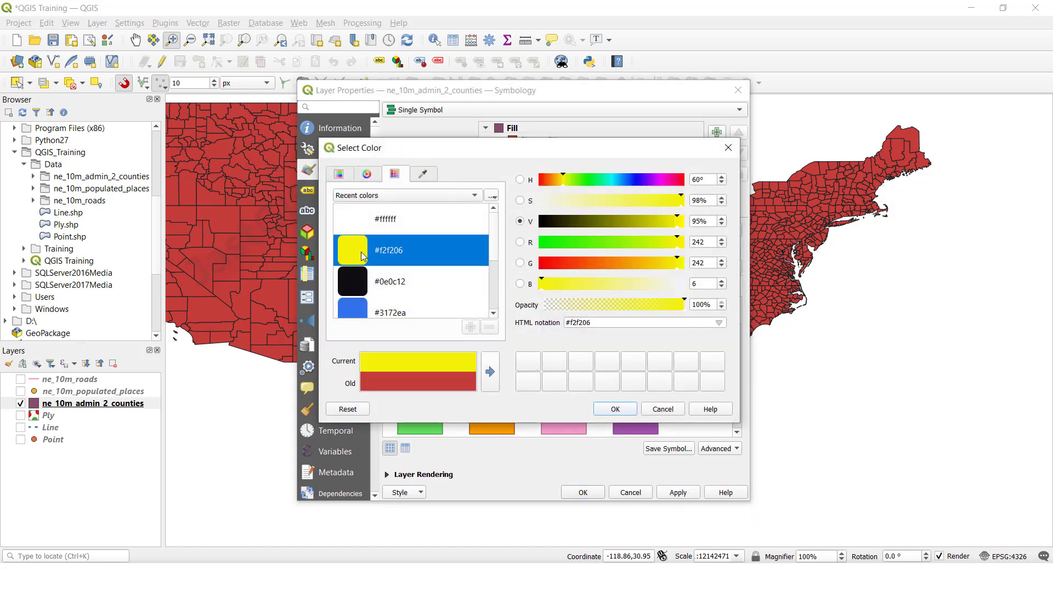
{"action": "left_click", "coordinate": [614, 411]}
{"action": "left_click", "coordinate": [680, 494]}
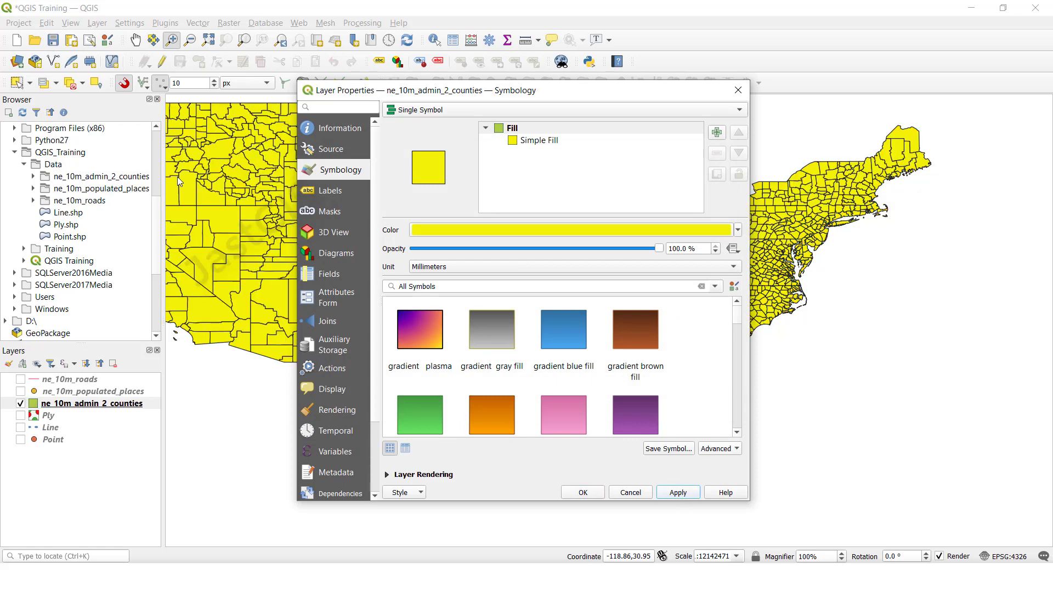
- Apply the preset symbol "pattern dot green" to the counties layer and close its properties
{"action": "left_click_drag", "start_coordinate": [391, 90], "coordinate": [595, 116]}
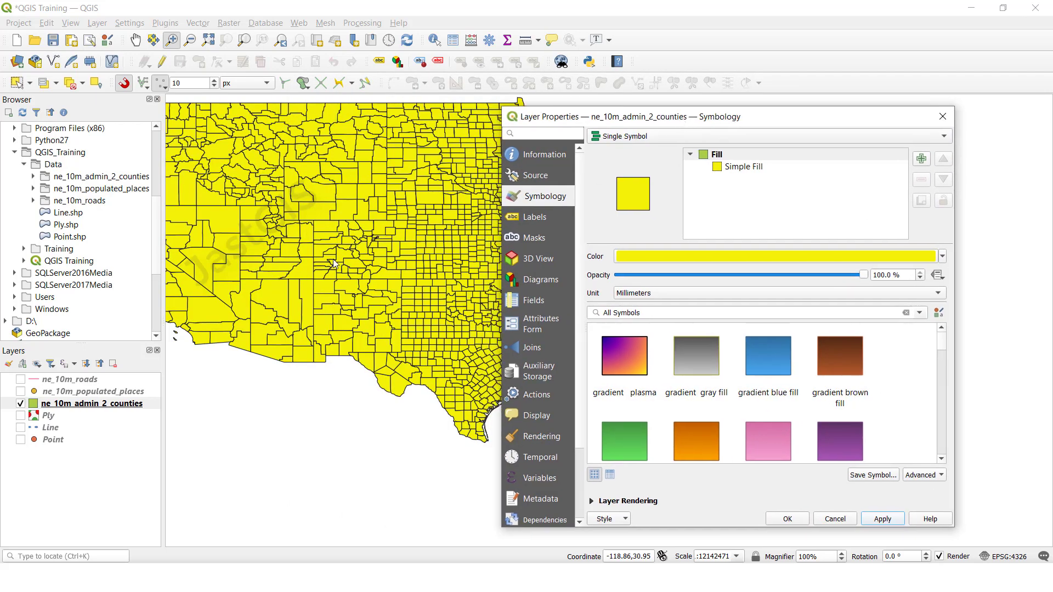
{"action": "left_click_drag", "start_coordinate": [675, 117], "coordinate": [624, 100]}
{"action": "scroll", "coordinate": [613, 364], "scroll_direction": "down", "scroll_amount": 5}
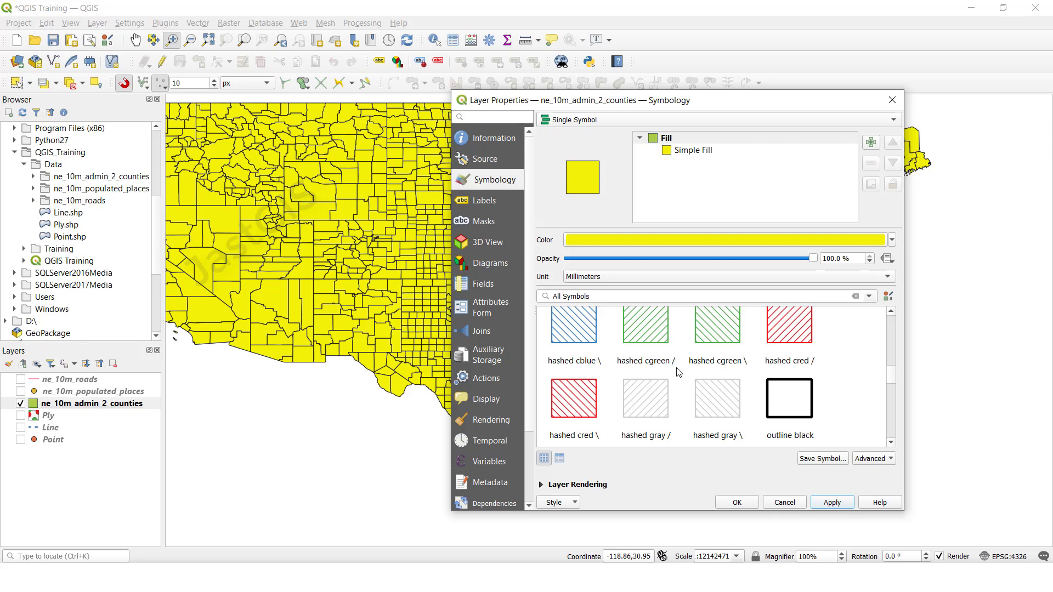
{"action": "scroll", "coordinate": [679, 372], "scroll_direction": "down", "scroll_amount": 2}
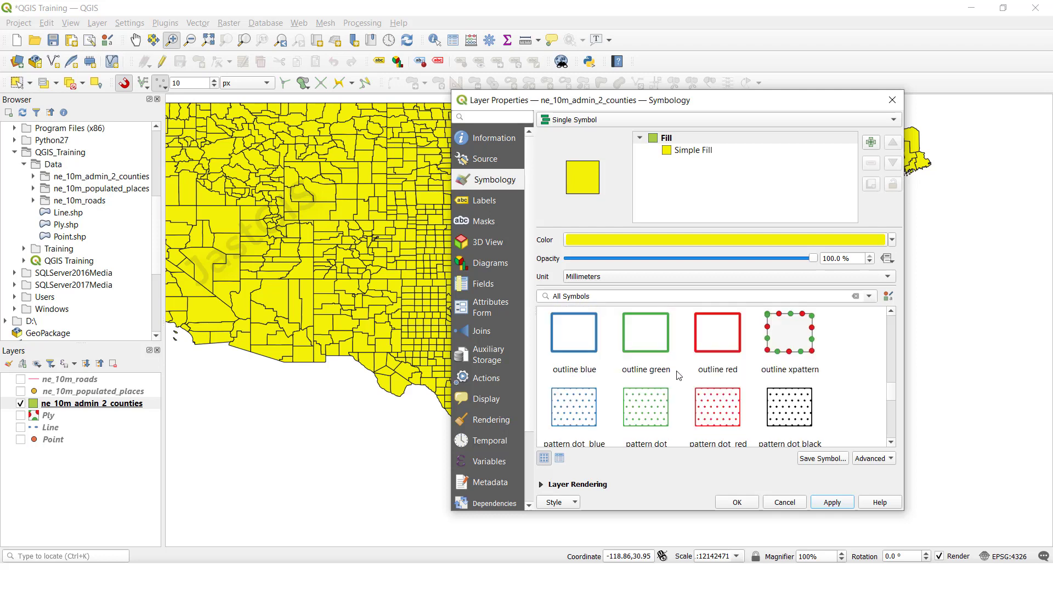
{"action": "left_click", "coordinate": [637, 411]}
{"action": "left_click", "coordinate": [832, 503]}
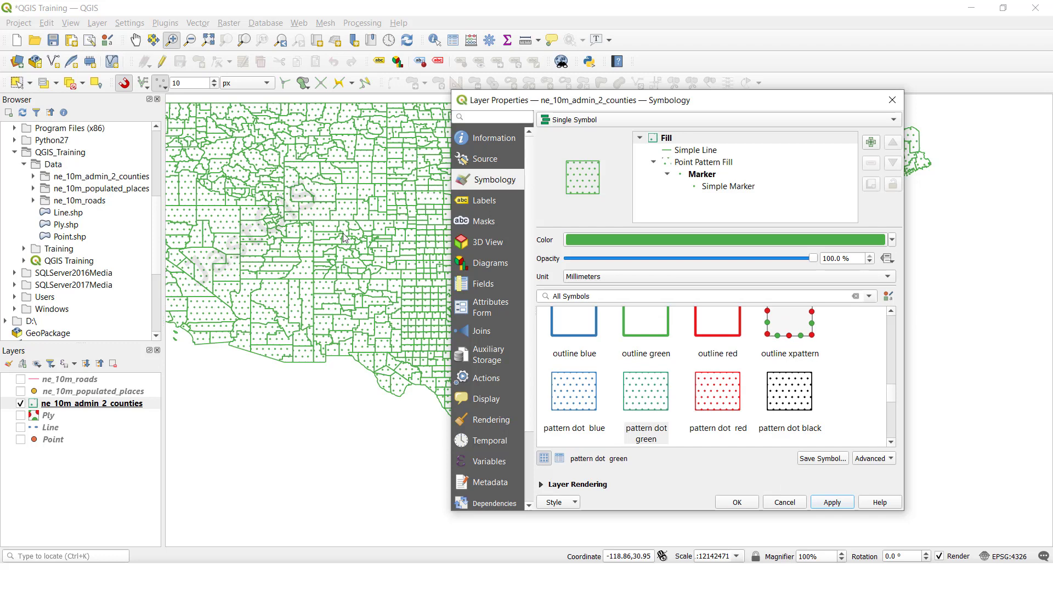
{"action": "left_click", "coordinate": [256, 181]}
{"action": "left_click", "coordinate": [892, 100]}
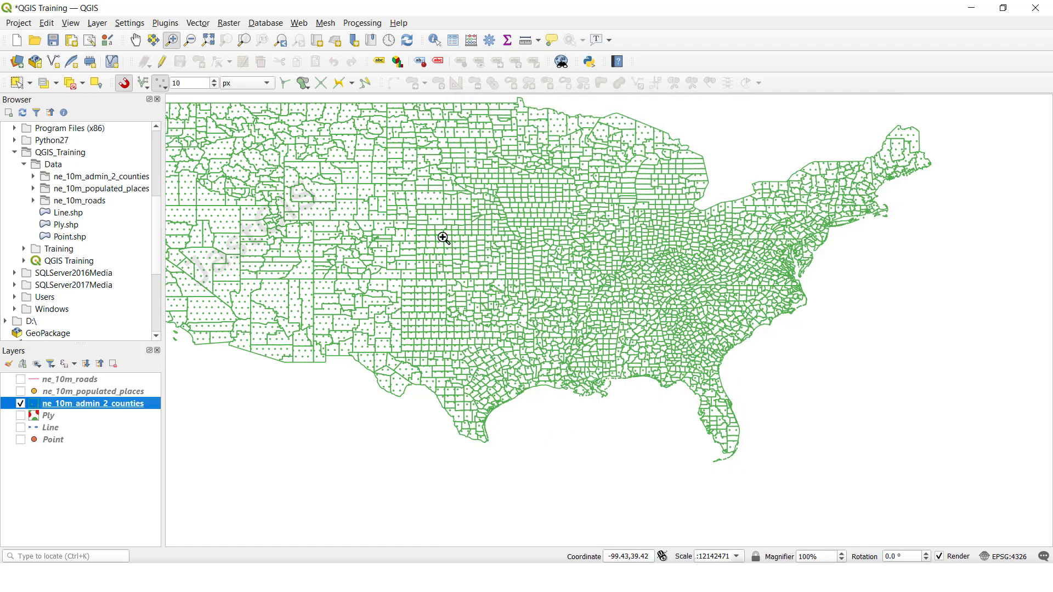
- Examine the fields in the attribute table of the ne_10m_admin_2_counties layer
{"action": "right_click", "coordinate": [85, 407]}
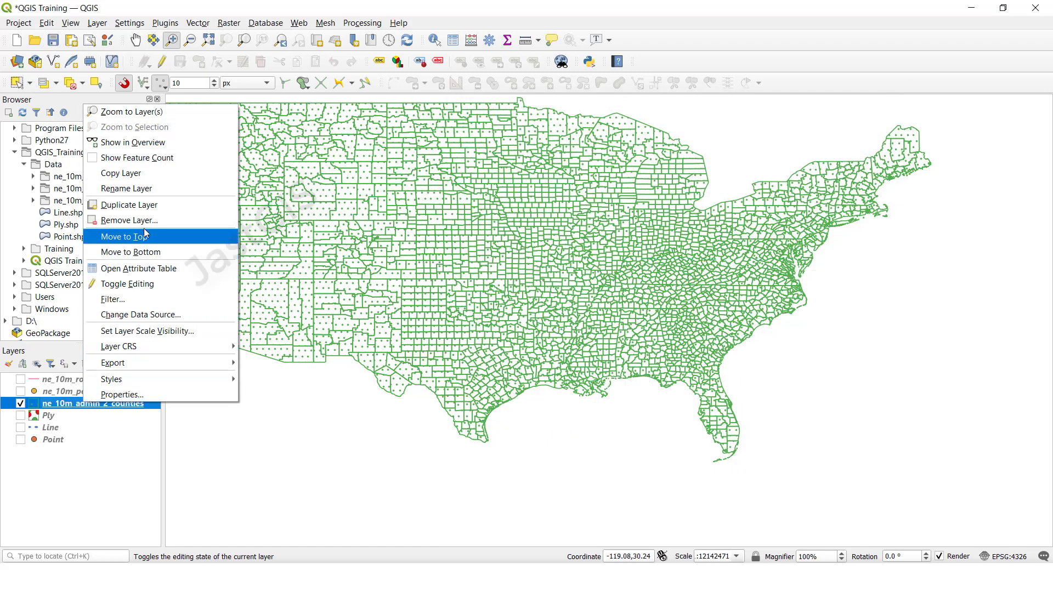
{"action": "left_click", "coordinate": [137, 269]}
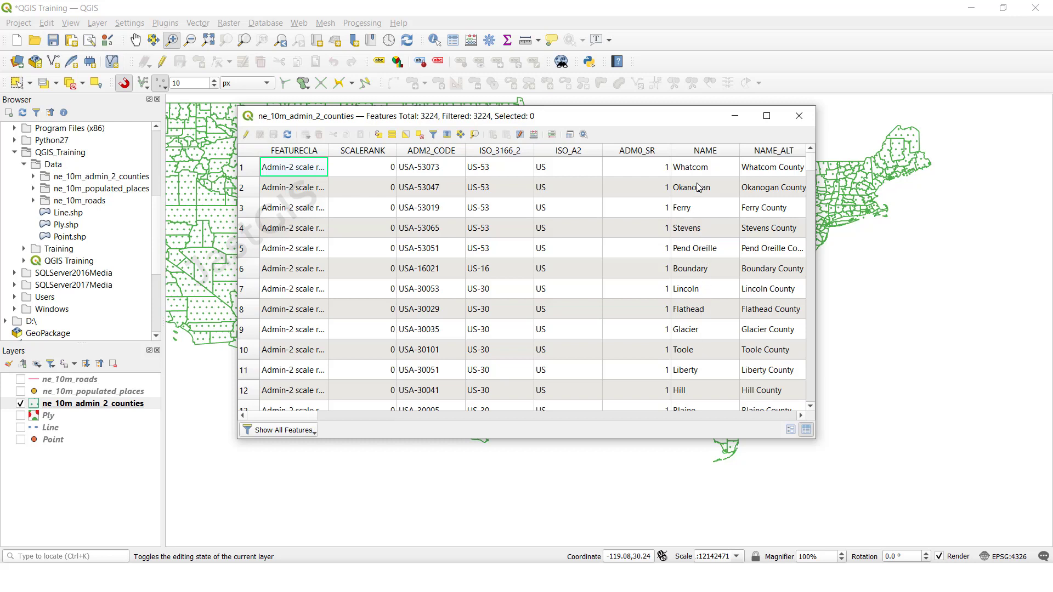
{"action": "left_click", "coordinate": [799, 116]}
- Style the counties layer as Categorized by the NAME field, classify all values with random colors and accept the change
{"action": "right_click", "coordinate": [74, 411]}
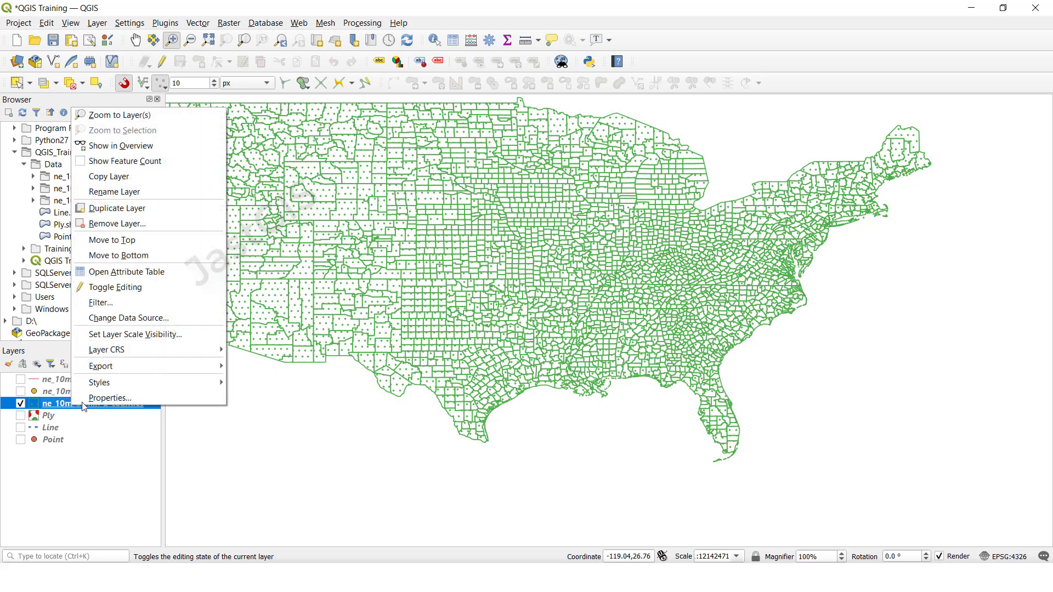
{"action": "left_click", "coordinate": [96, 398]}
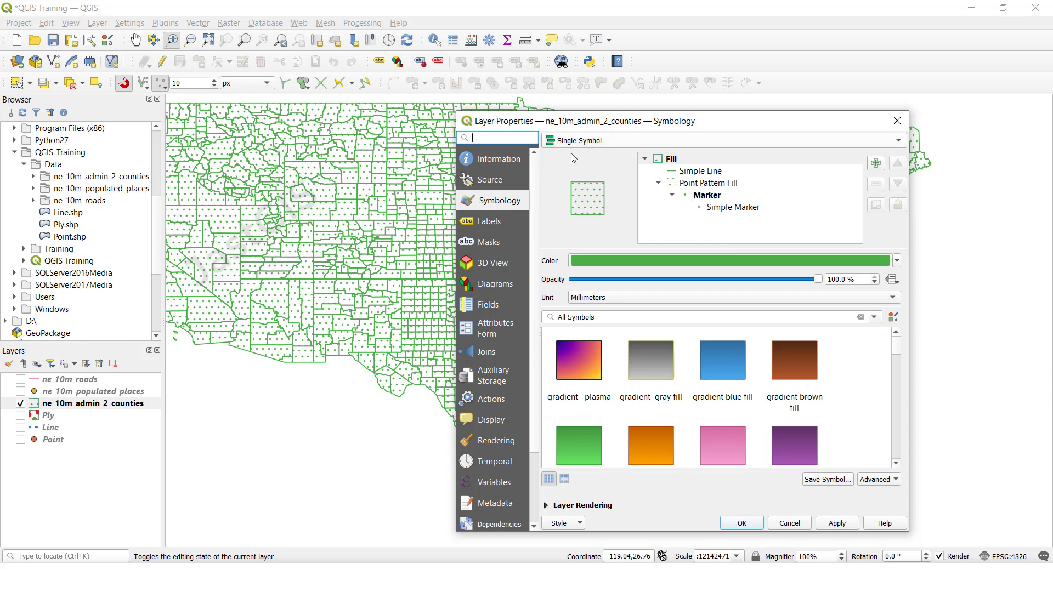
{"action": "left_click", "coordinate": [555, 138]}
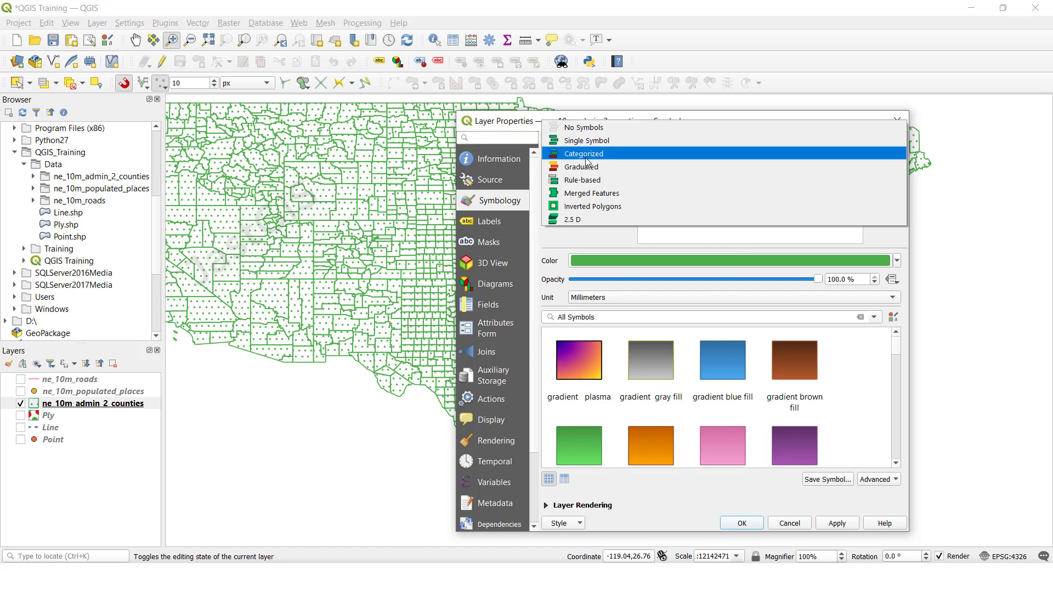
{"action": "left_click", "coordinate": [585, 154]}
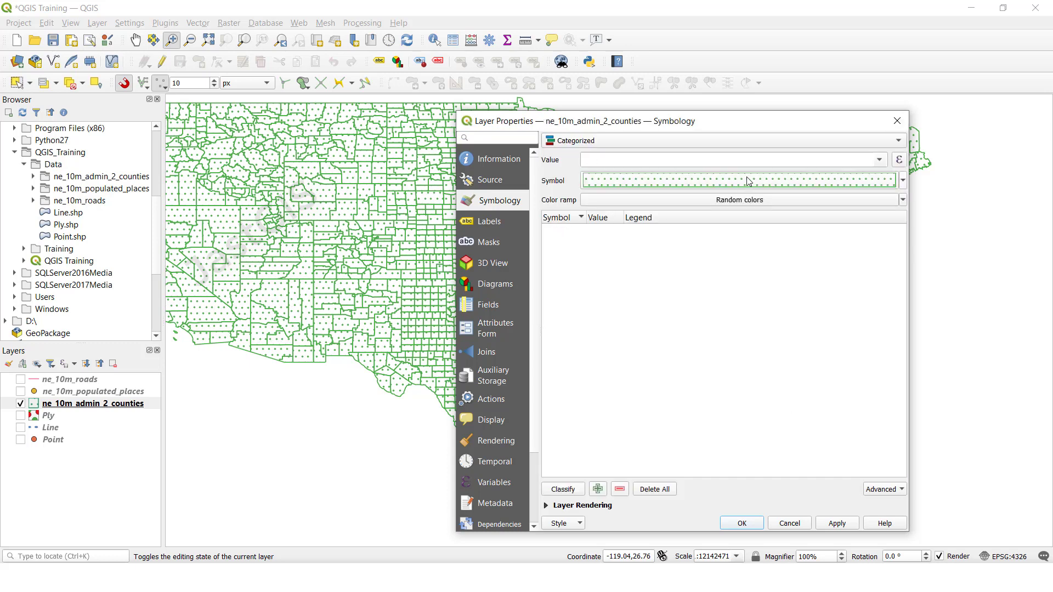
{"action": "left_click", "coordinate": [877, 163]}
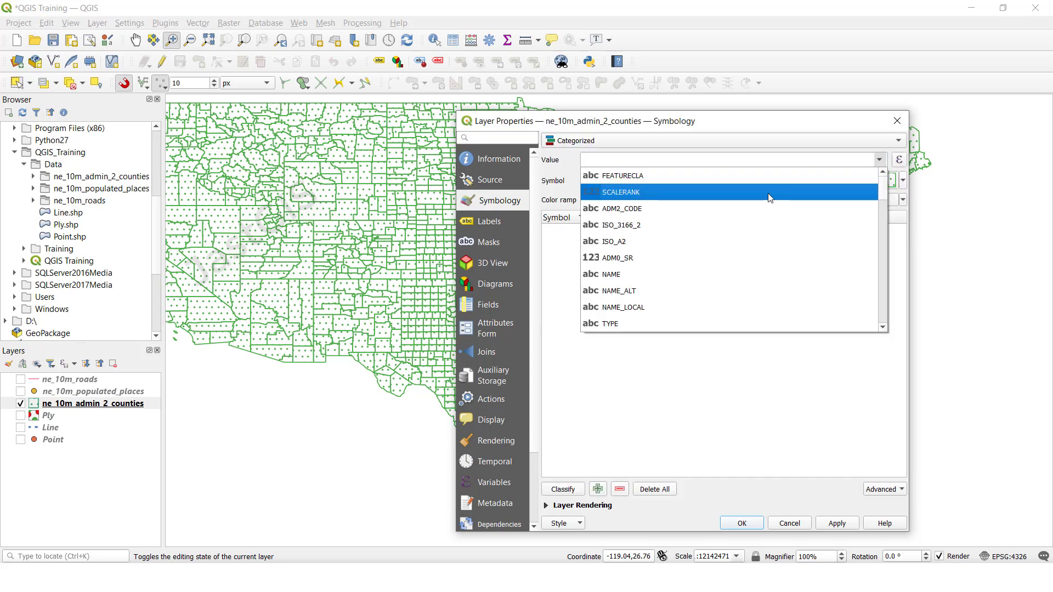
{"action": "left_click", "coordinate": [624, 274]}
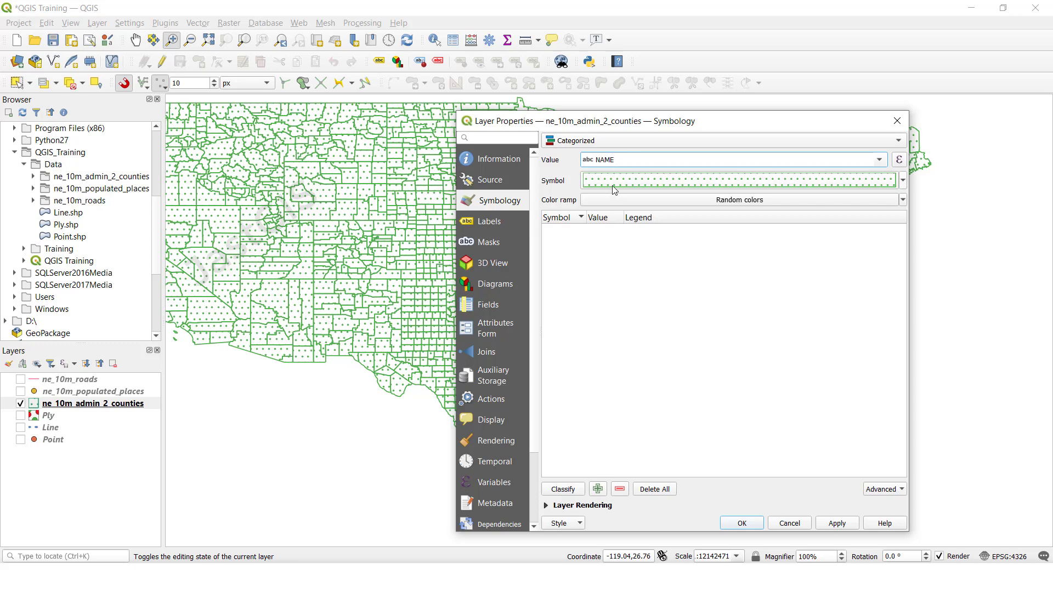
{"action": "left_click", "coordinate": [563, 490]}
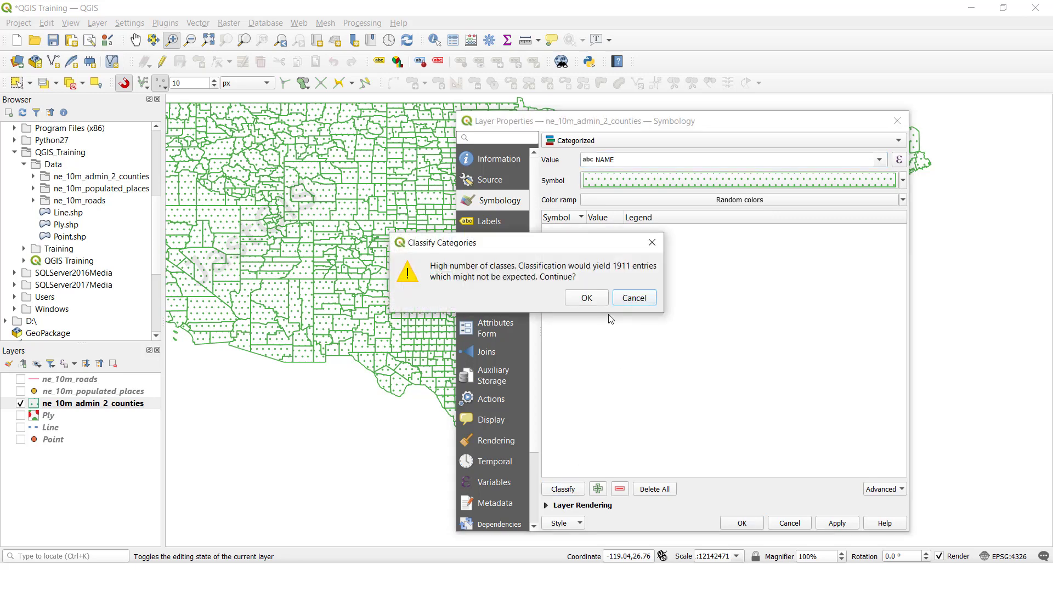
{"action": "left_click", "coordinate": [598, 300]}
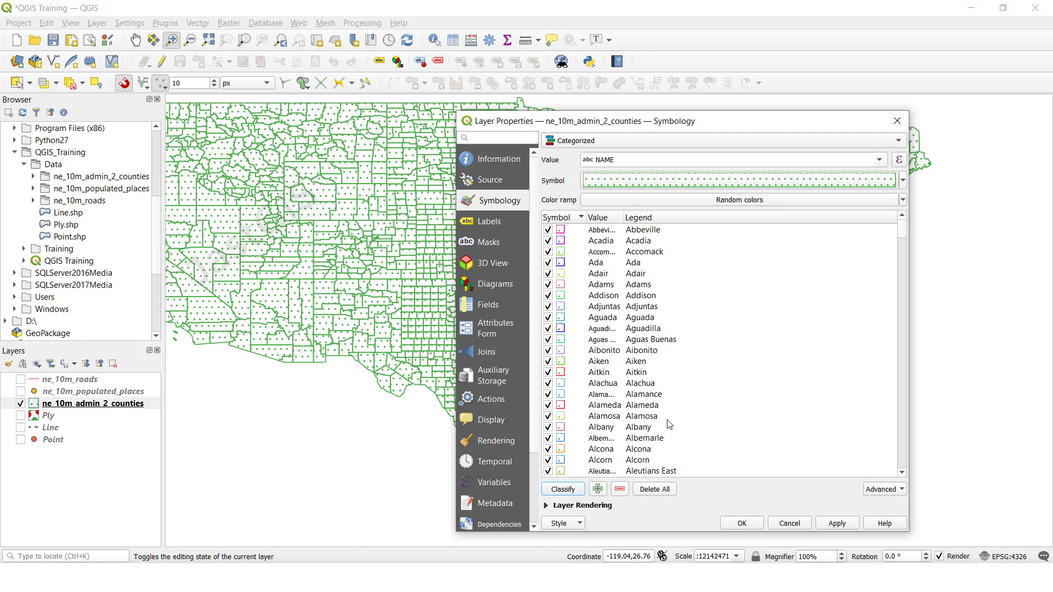
{"action": "left_click", "coordinate": [746, 525]}
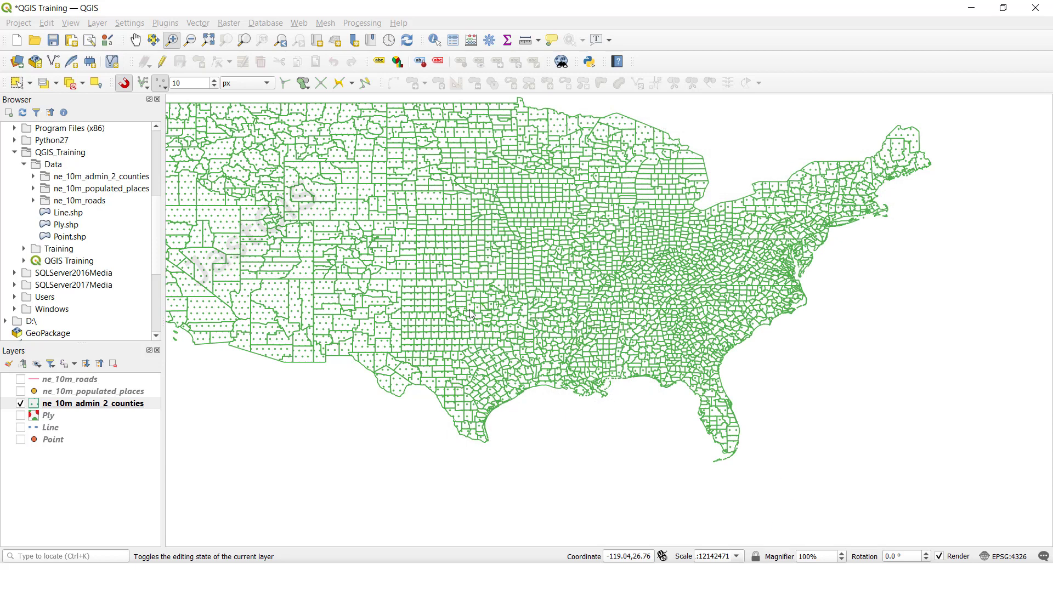
{"action": "scroll", "coordinate": [493, 279], "scroll_direction": "up", "scroll_amount": 1}
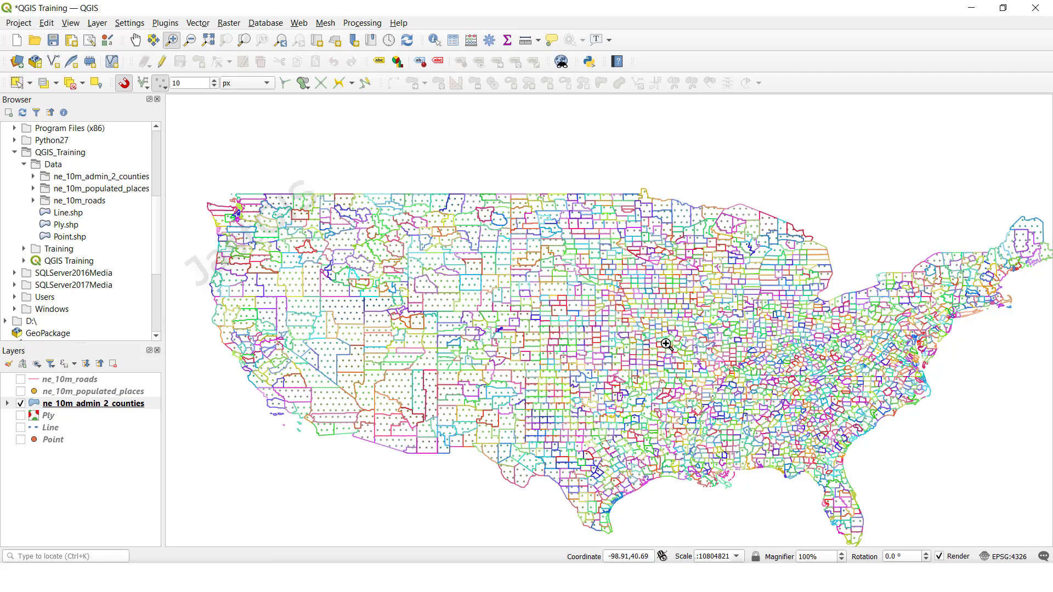
- Change the symbol of the categorized counties layer to the preset "gradient blue fill" and apply it
{"action": "right_click", "coordinate": [92, 409]}
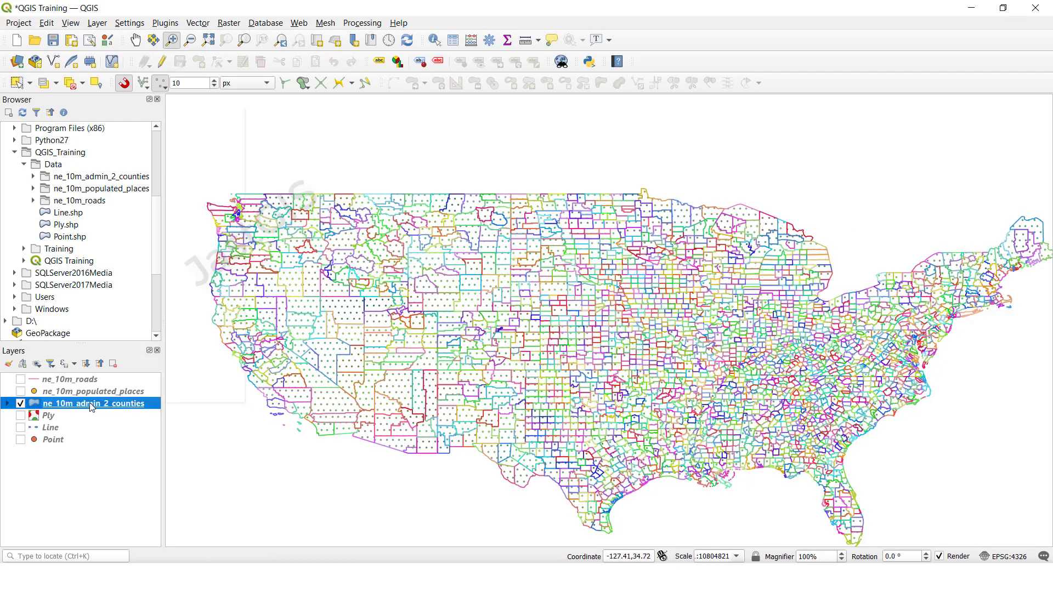
{"action": "left_click", "coordinate": [123, 394]}
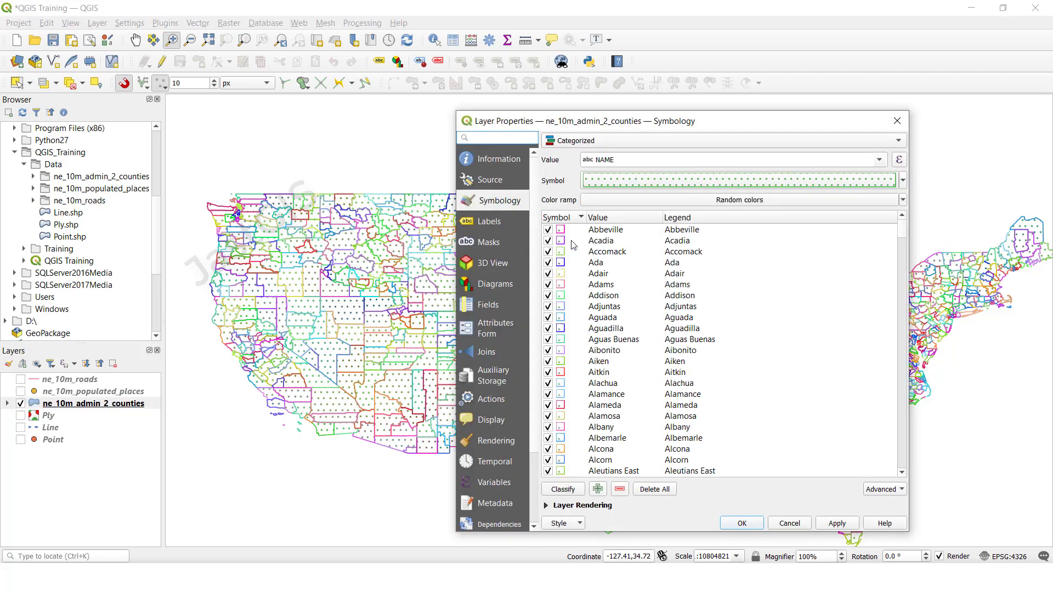
{"action": "left_click", "coordinate": [660, 181]}
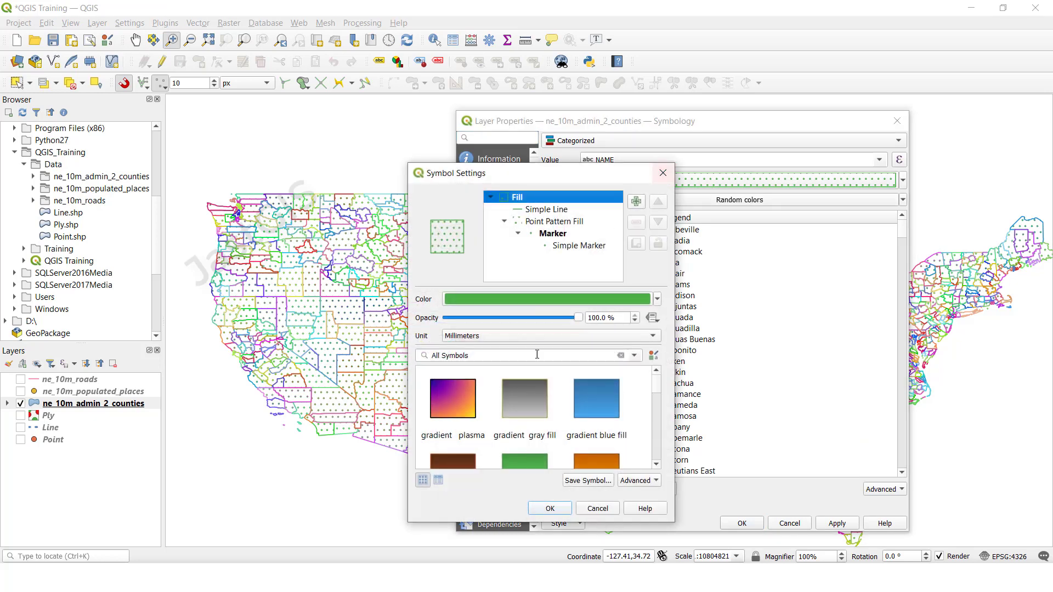
{"action": "scroll", "coordinate": [528, 413], "scroll_direction": "down", "scroll_amount": 6}
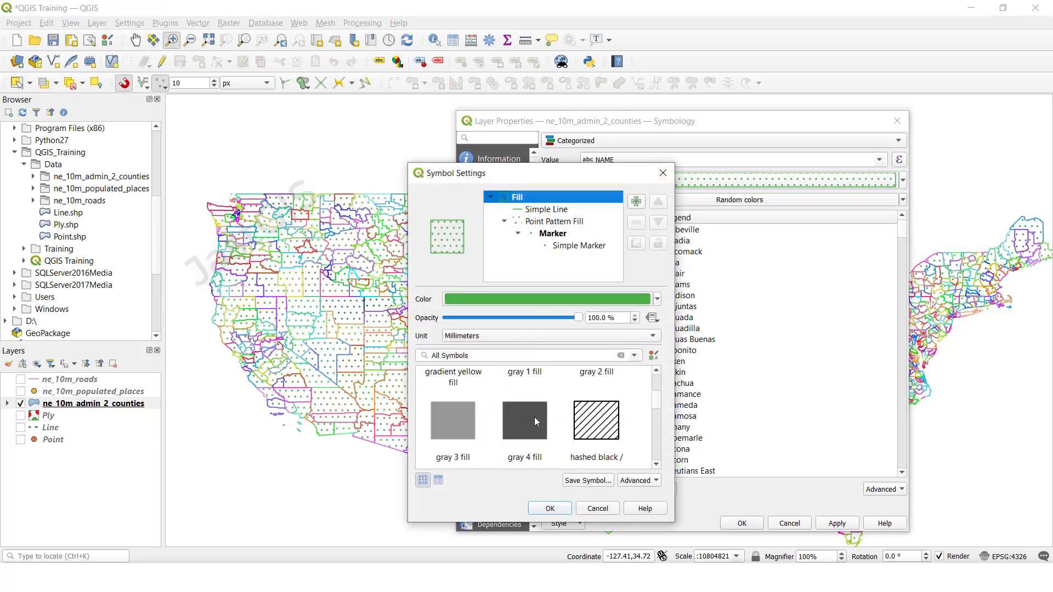
{"action": "scroll", "coordinate": [537, 423], "scroll_direction": "up", "scroll_amount": 4}
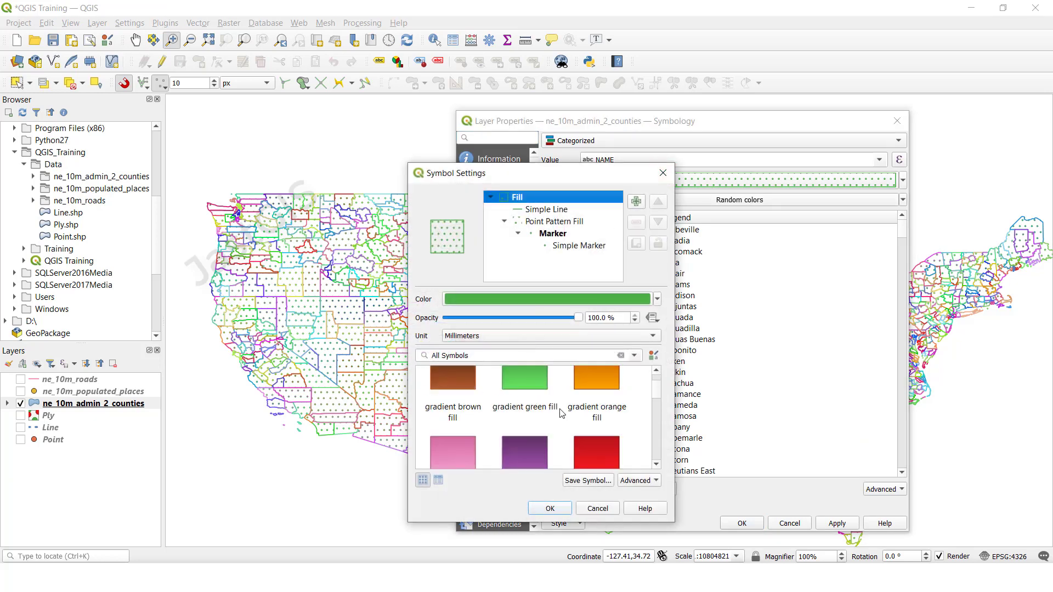
{"action": "scroll", "coordinate": [577, 401], "scroll_direction": "up", "scroll_amount": 1}
{"action": "left_click", "coordinate": [593, 397]}
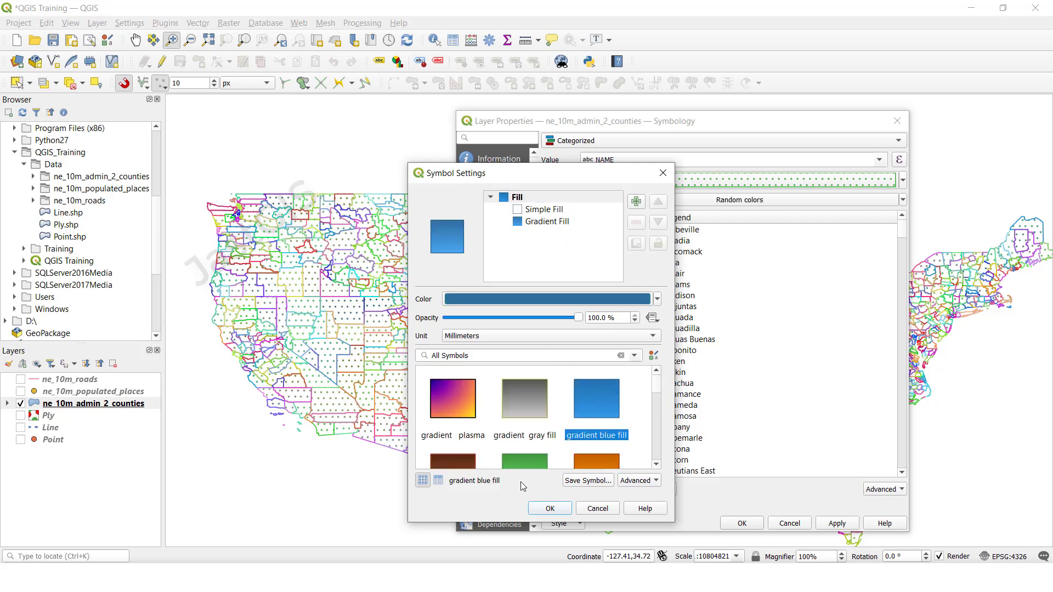
{"action": "left_click", "coordinate": [548, 509]}
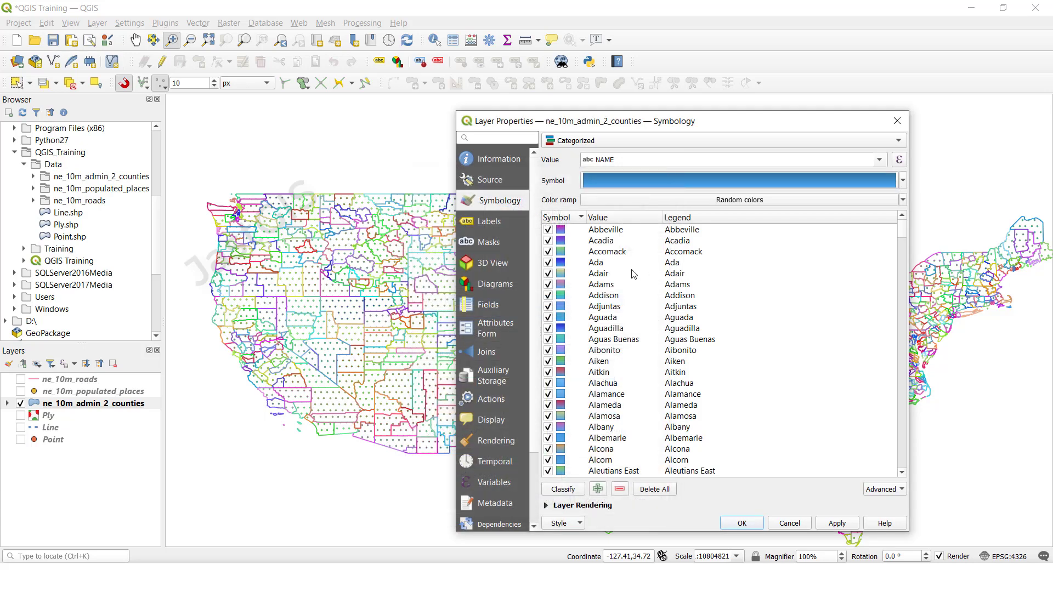
{"action": "left_click", "coordinate": [838, 525]}
{"action": "left_click", "coordinate": [837, 523]}
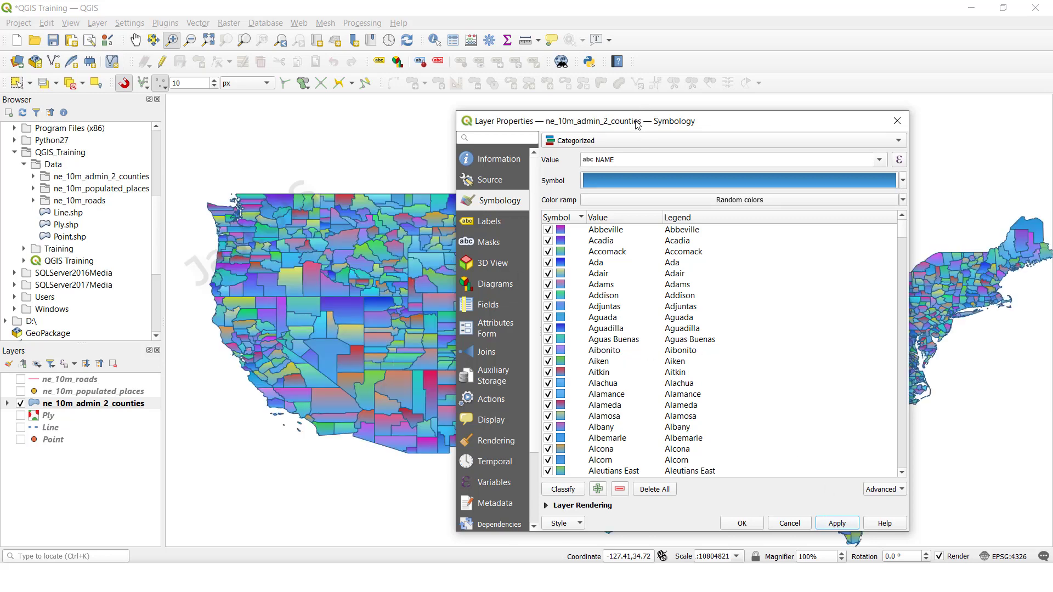
- Switch the ne_10m_admin_2_counties layer back to Single Symbol styling and apply it
{"action": "left_click_drag", "start_coordinate": [638, 126], "coordinate": [761, 145]}
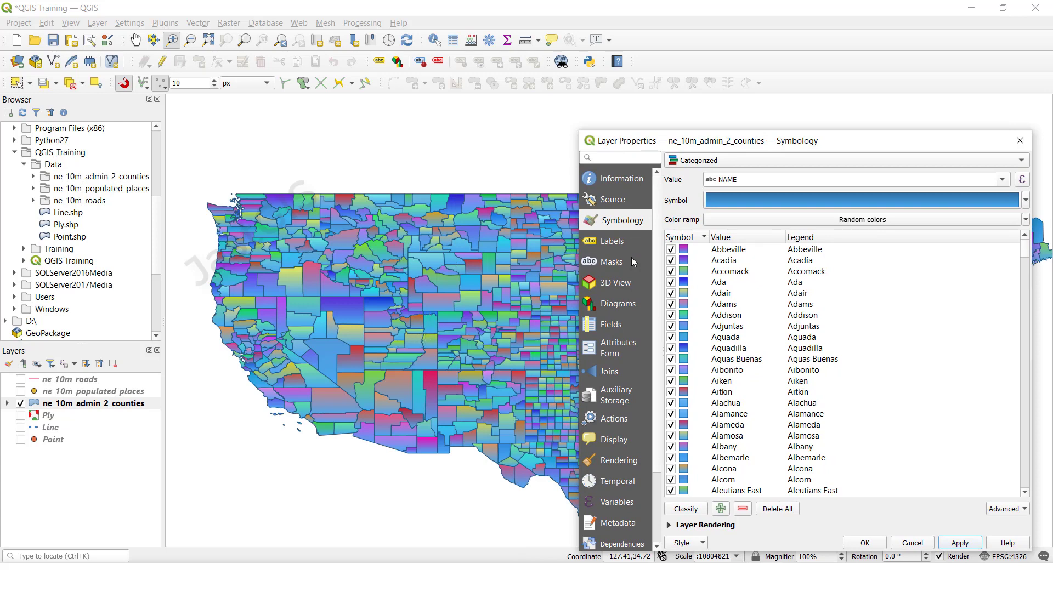
{"action": "left_click", "coordinate": [713, 160]}
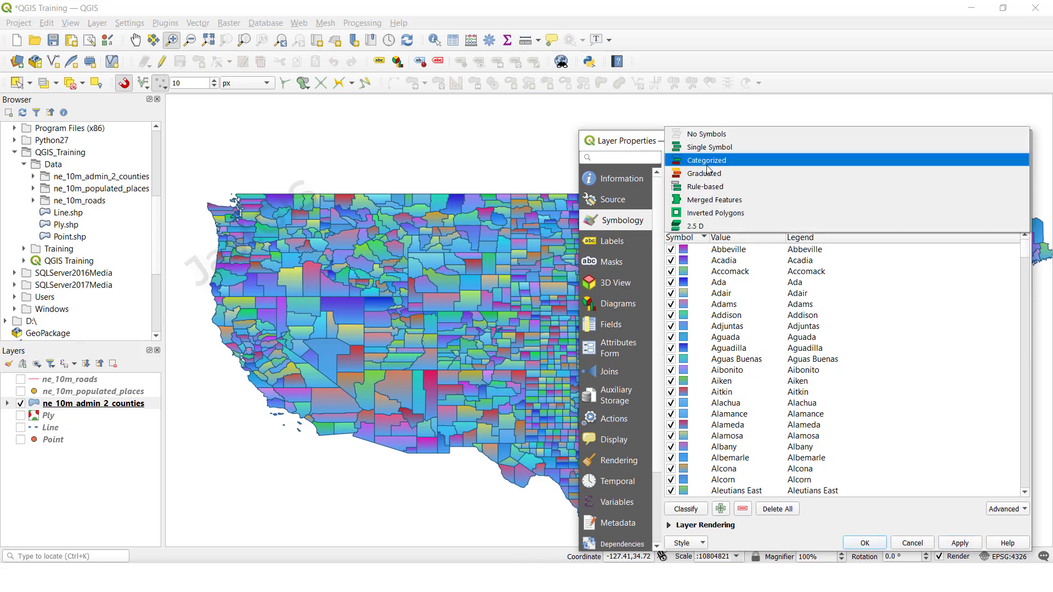
{"action": "left_click", "coordinate": [700, 148]}
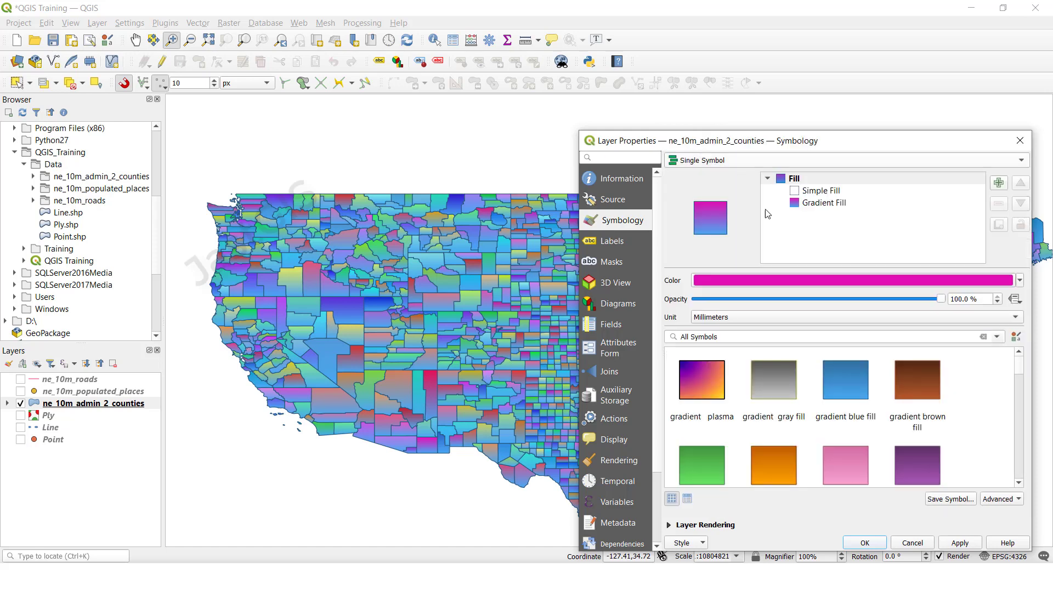
{"action": "left_click", "coordinate": [945, 543]}
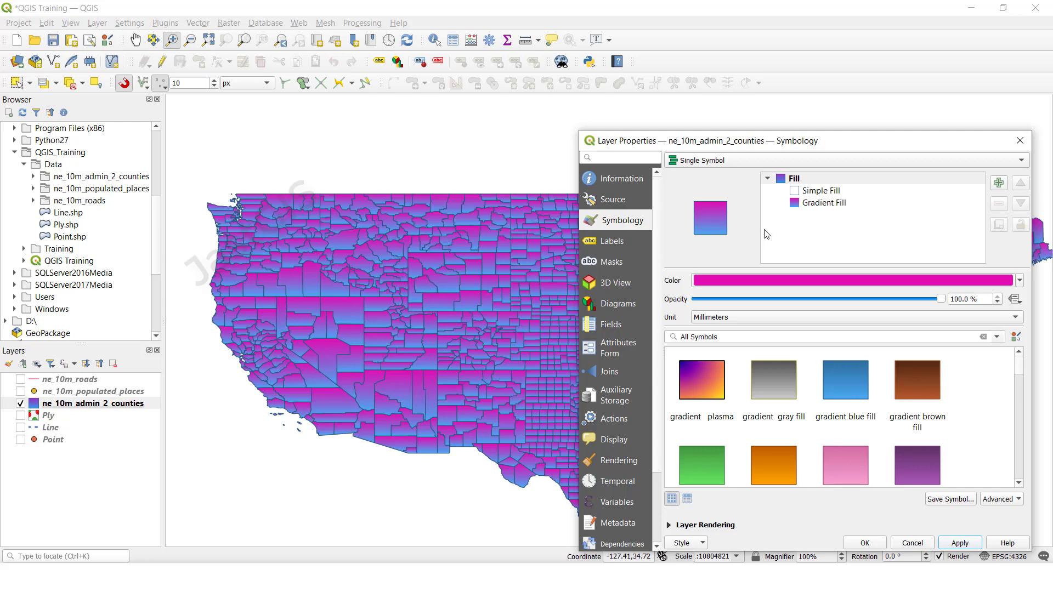
- Set the counties layer's symbology to Categorized with NAME_ALT as the value field
{"action": "left_click", "coordinate": [701, 164]}
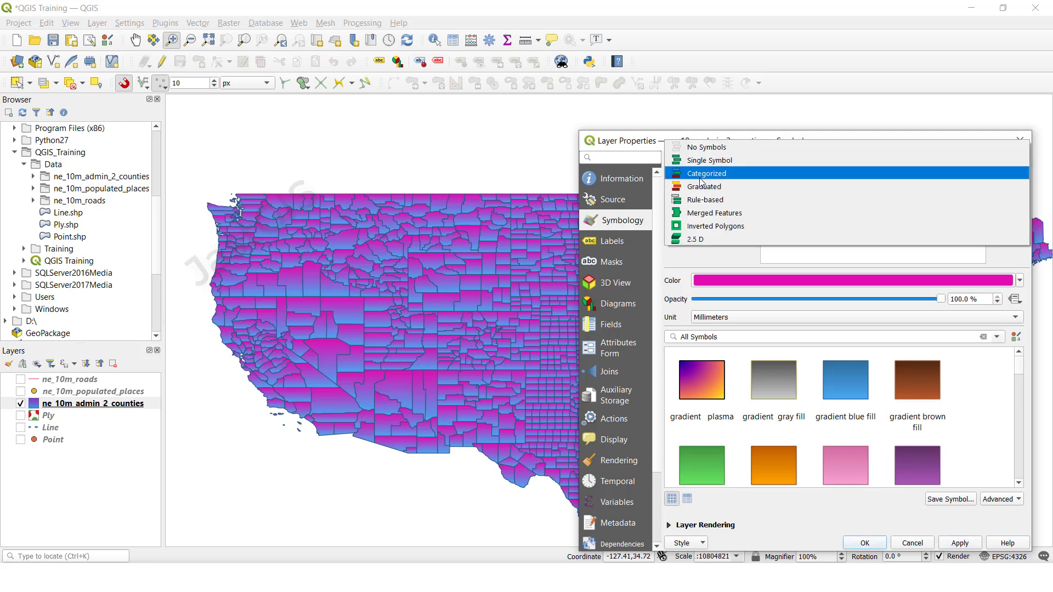
{"action": "left_click", "coordinate": [701, 173]}
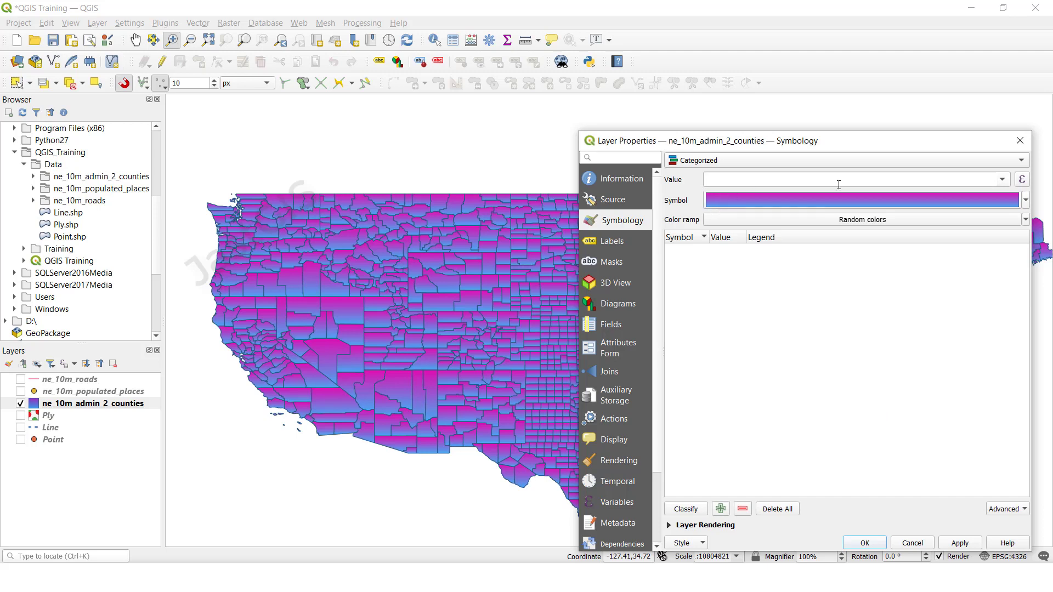
{"action": "left_click", "coordinate": [1002, 180]}
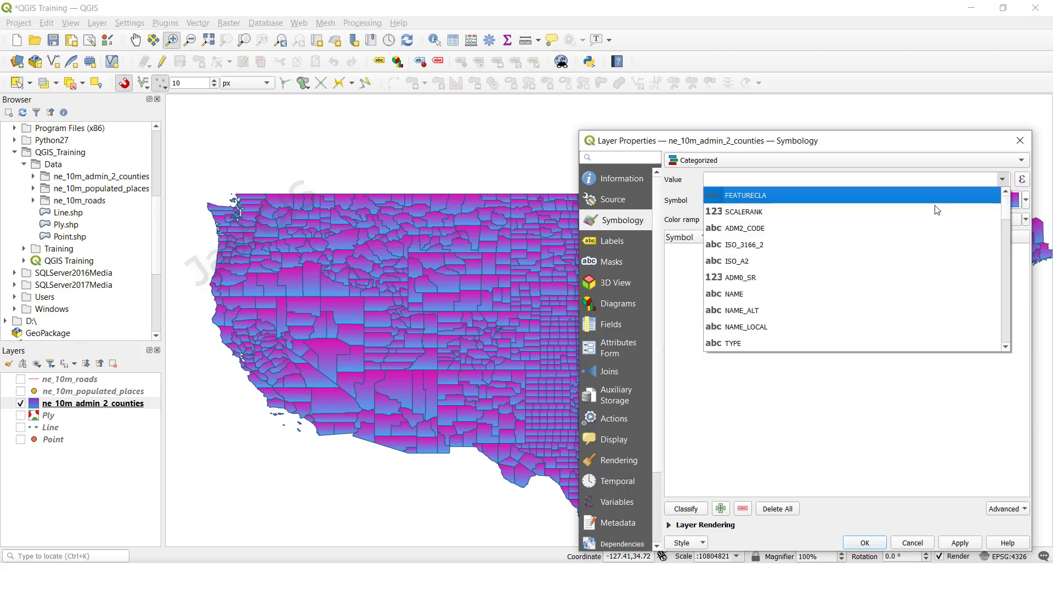
{"action": "left_click", "coordinate": [748, 313]}
- Change the categorized counties symbol to the preset "pattern zelda" and accept it
{"action": "left_click", "coordinate": [738, 199]}
{"action": "scroll", "coordinate": [504, 393], "scroll_direction": "down", "scroll_amount": 6}
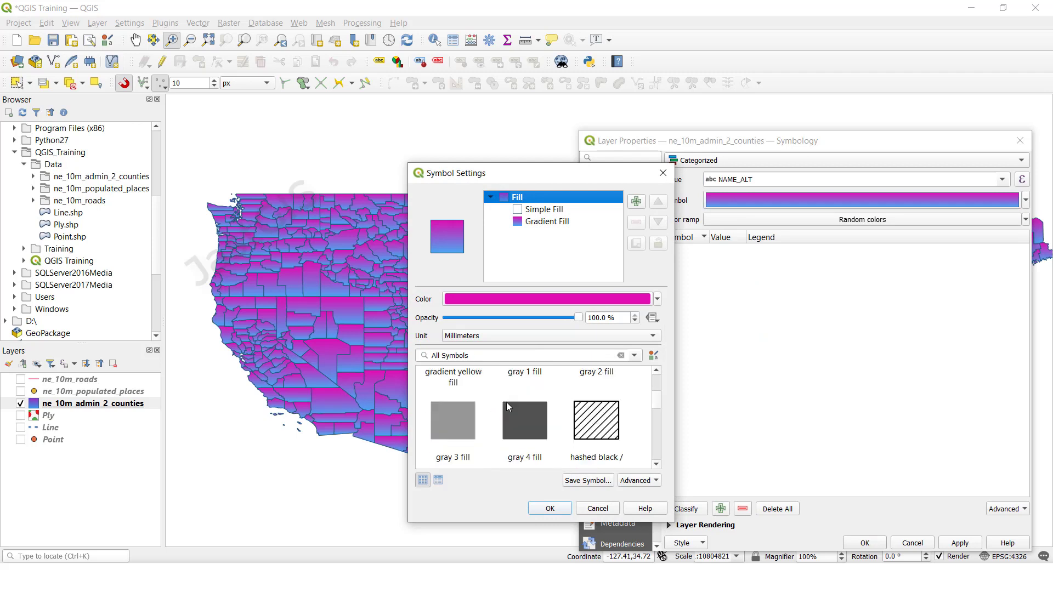
{"action": "scroll", "coordinate": [525, 438], "scroll_direction": "down", "scroll_amount": 4}
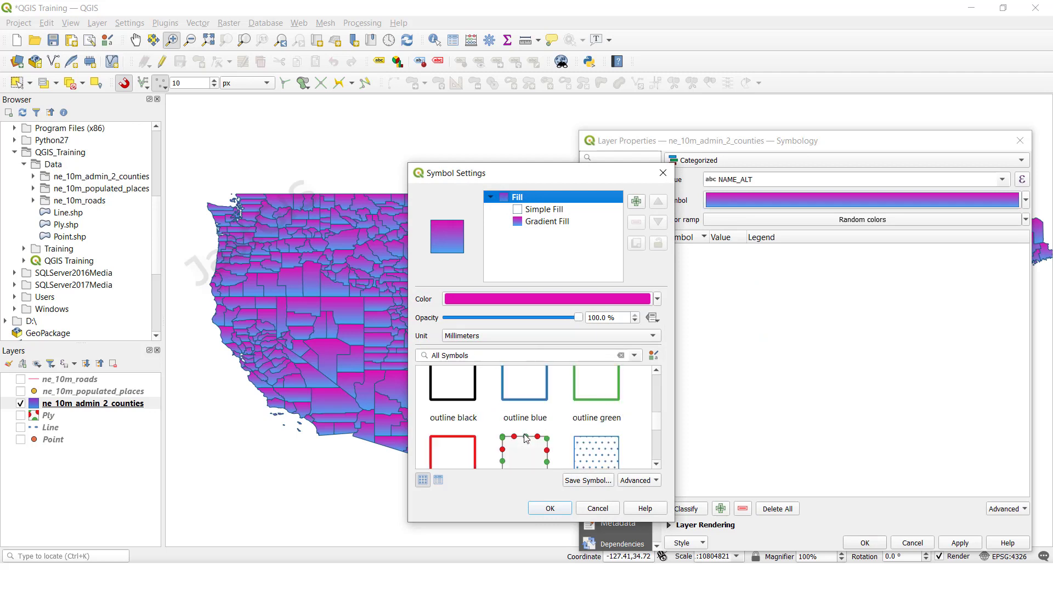
{"action": "left_click", "coordinate": [477, 418]}
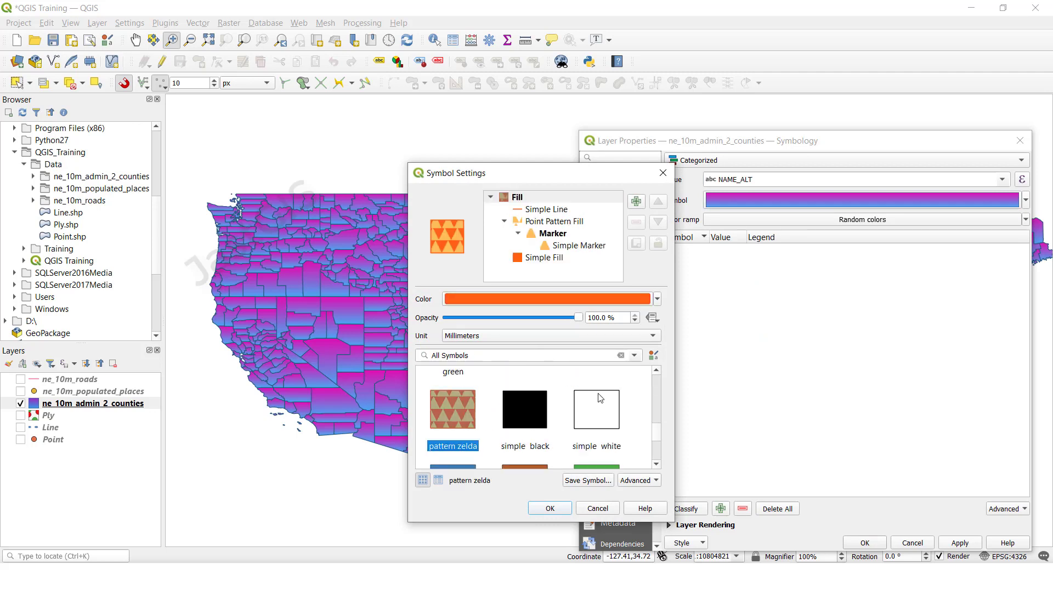
{"action": "left_click", "coordinate": [550, 508]}
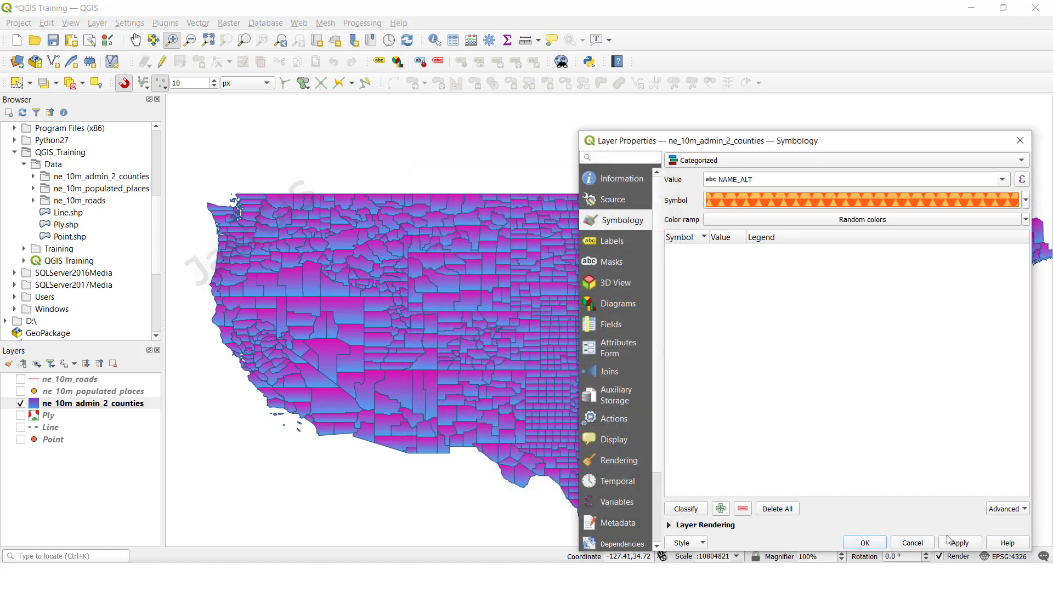
- Classify all NAME_ALT values despite the high class count, then apply the counties styling and close the layer properties
{"action": "left_click", "coordinate": [691, 510]}
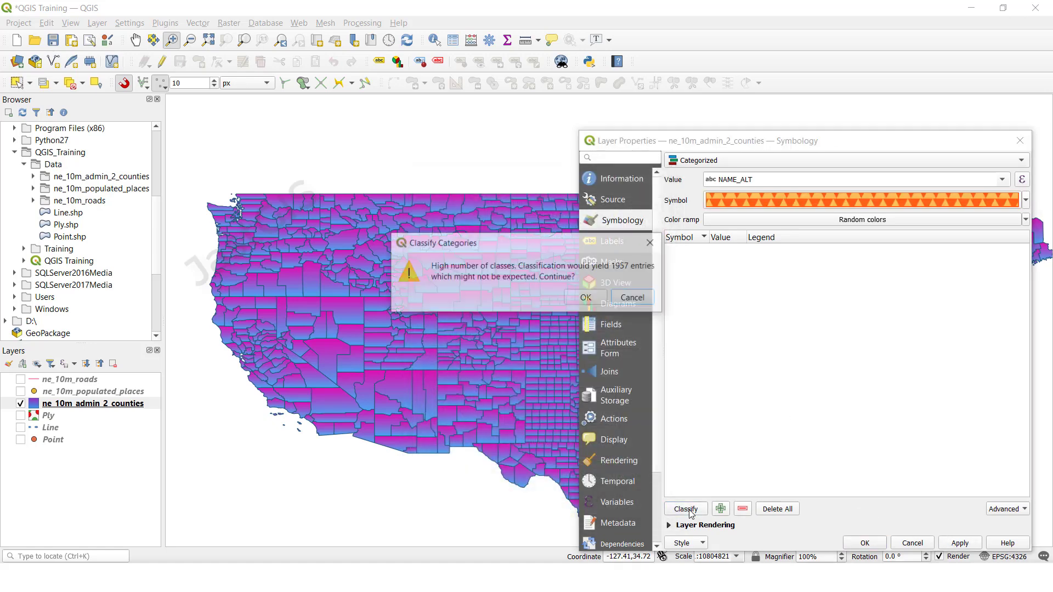
{"action": "left_click", "coordinate": [586, 298]}
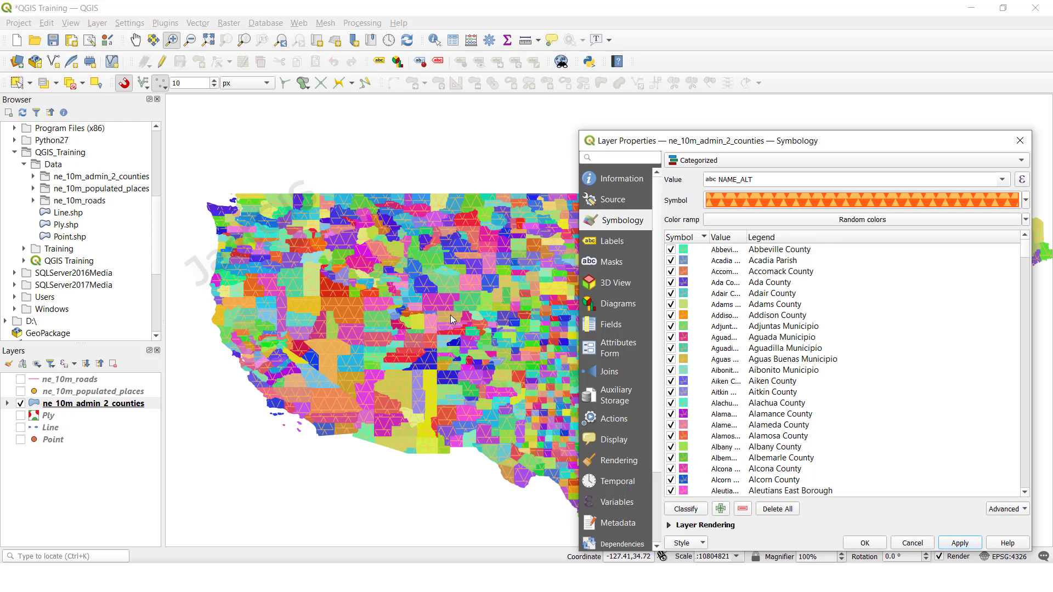
{"action": "left_click_drag", "start_coordinate": [740, 140], "coordinate": [562, 107]}
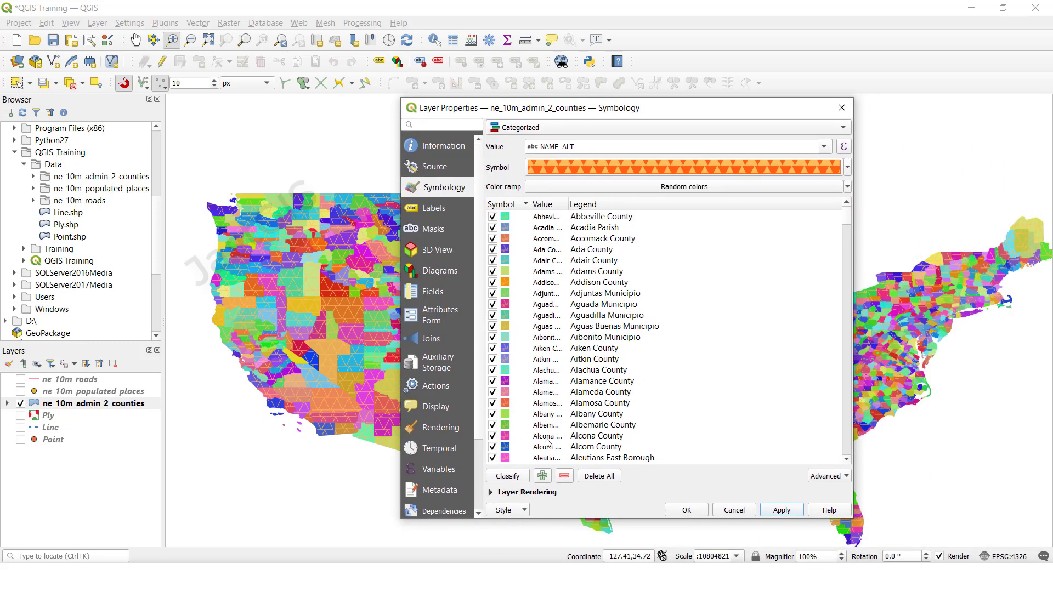
{"action": "left_click", "coordinate": [687, 511]}
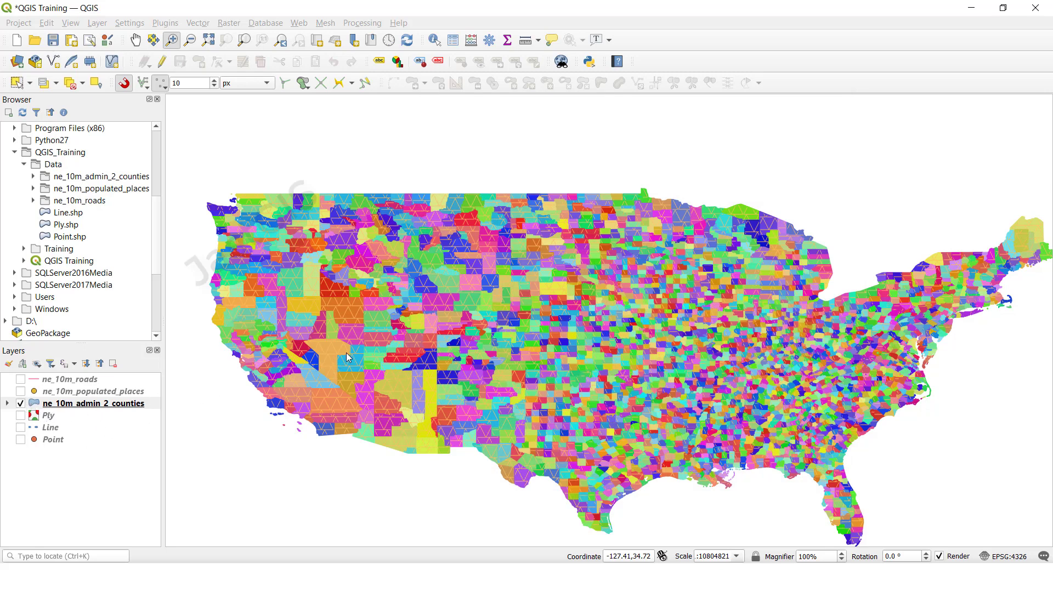
- Hide the counties layer, then show and select the ne_10m_roads layer
{"action": "left_click", "coordinate": [20, 403]}
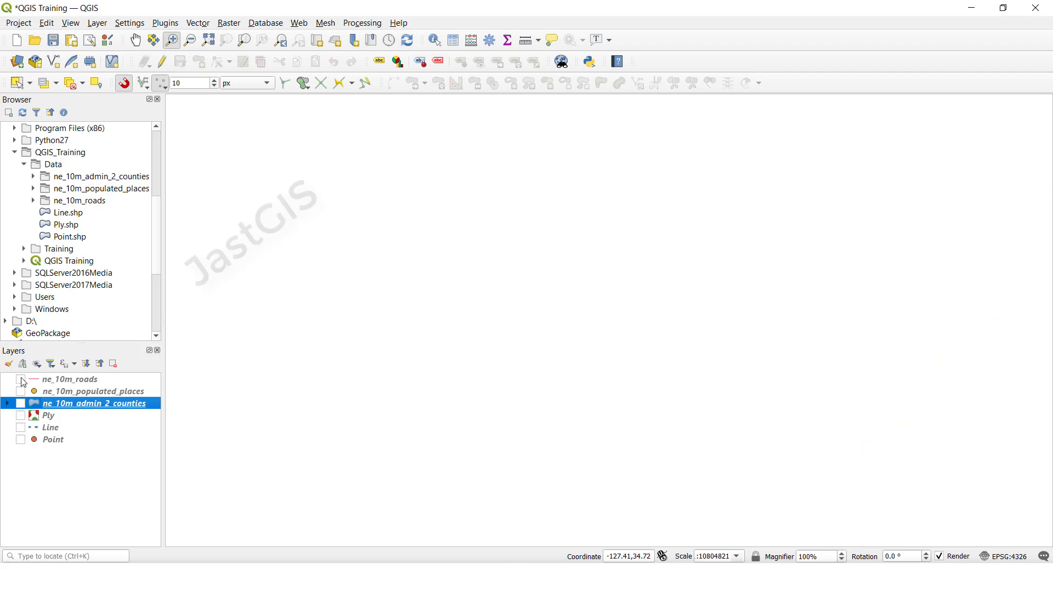
{"action": "left_click", "coordinate": [21, 380]}
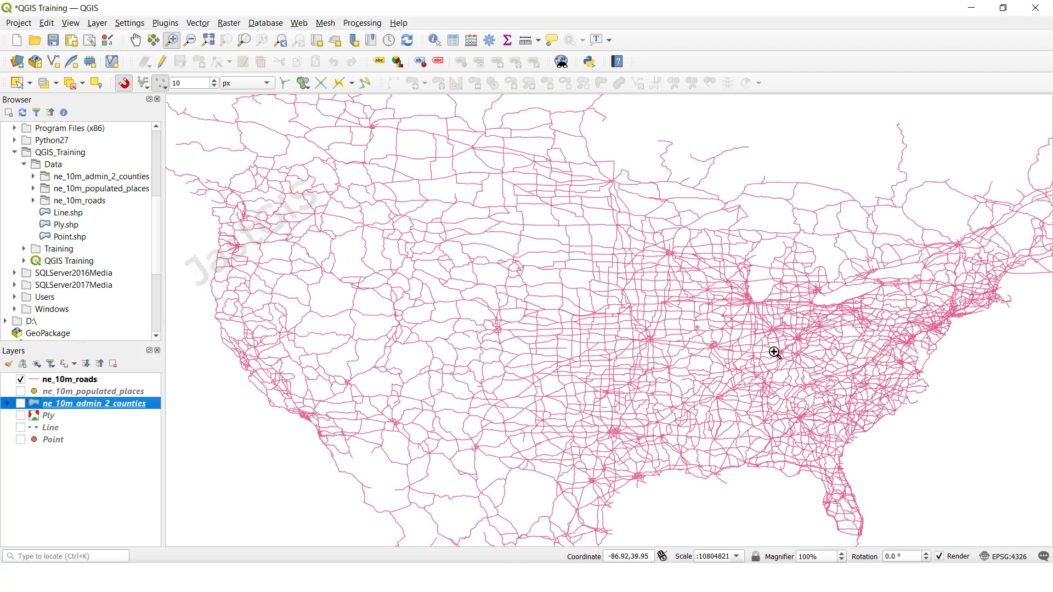
{"action": "left_click", "coordinate": [60, 381]}
- Style the roads layer as Categorized by the name field, classify all values with random colors, and accept the change
{"action": "right_click", "coordinate": [61, 381]}
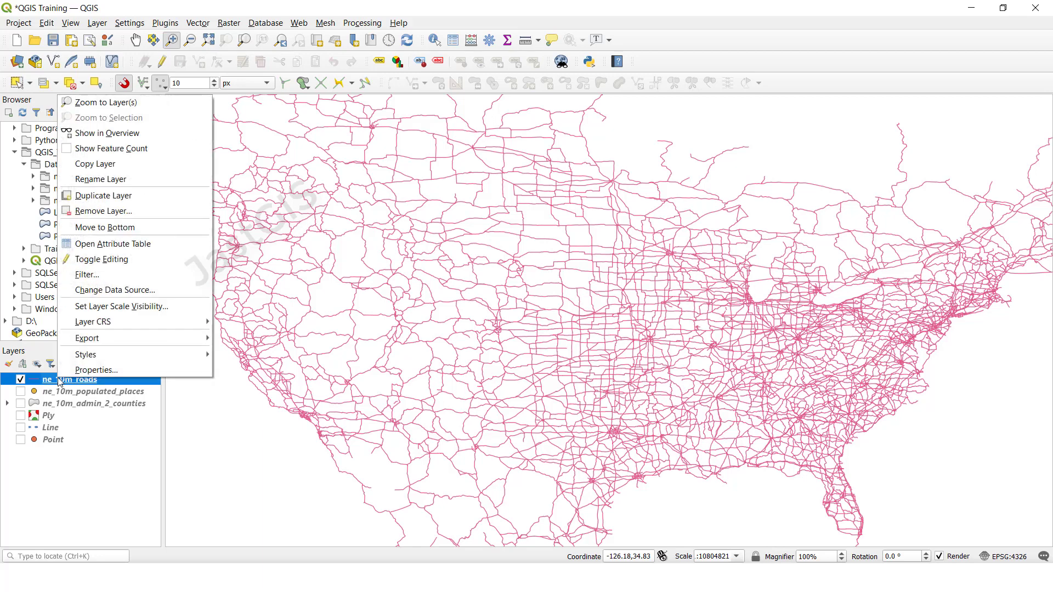
{"action": "left_click", "coordinate": [93, 372]}
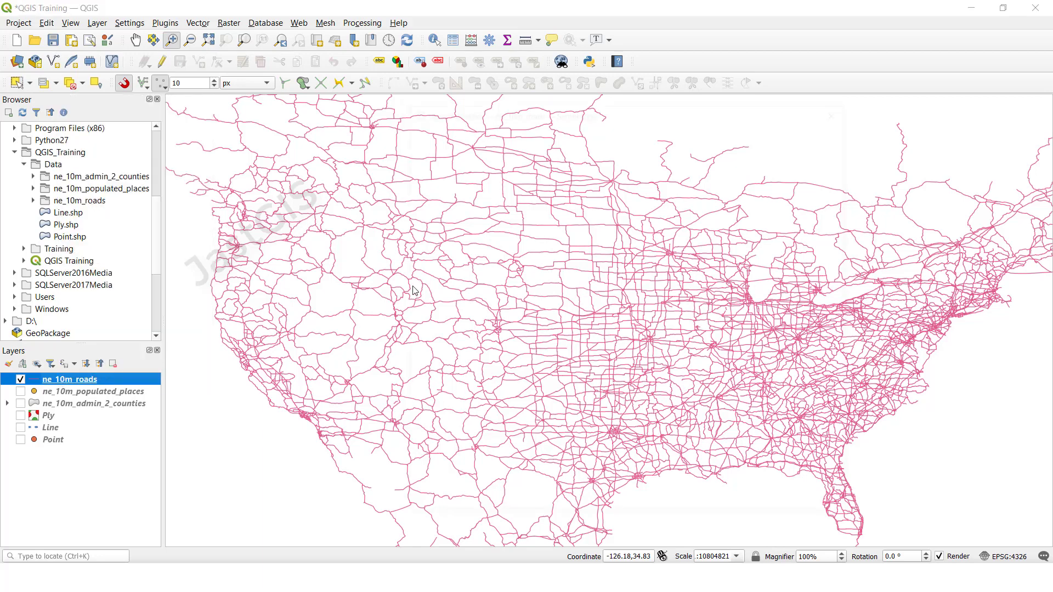
{"action": "left_click", "coordinate": [538, 128]}
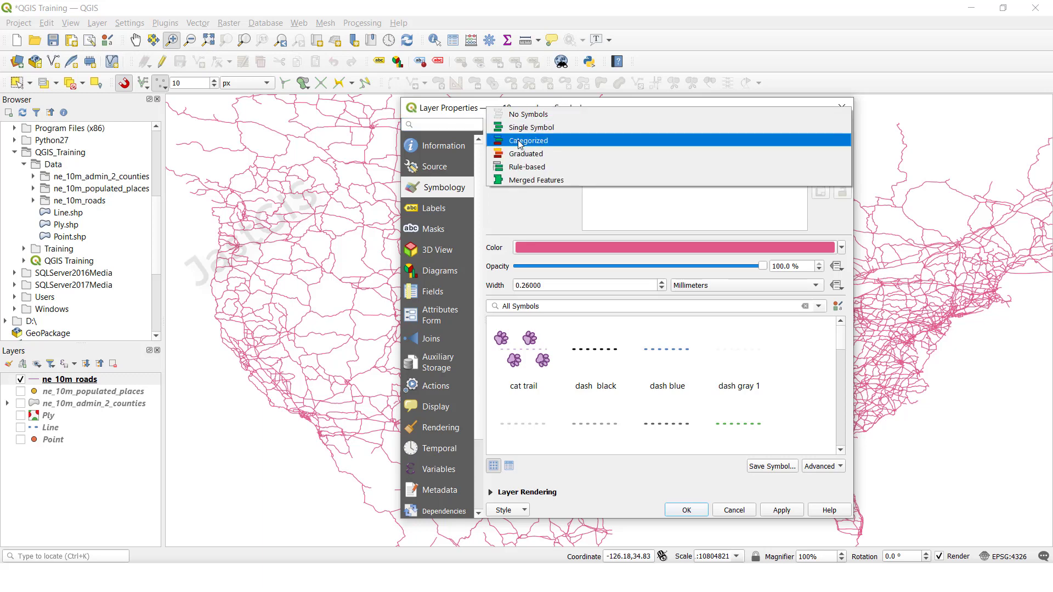
{"action": "left_click", "coordinate": [519, 141]}
{"action": "left_click", "coordinate": [821, 143]}
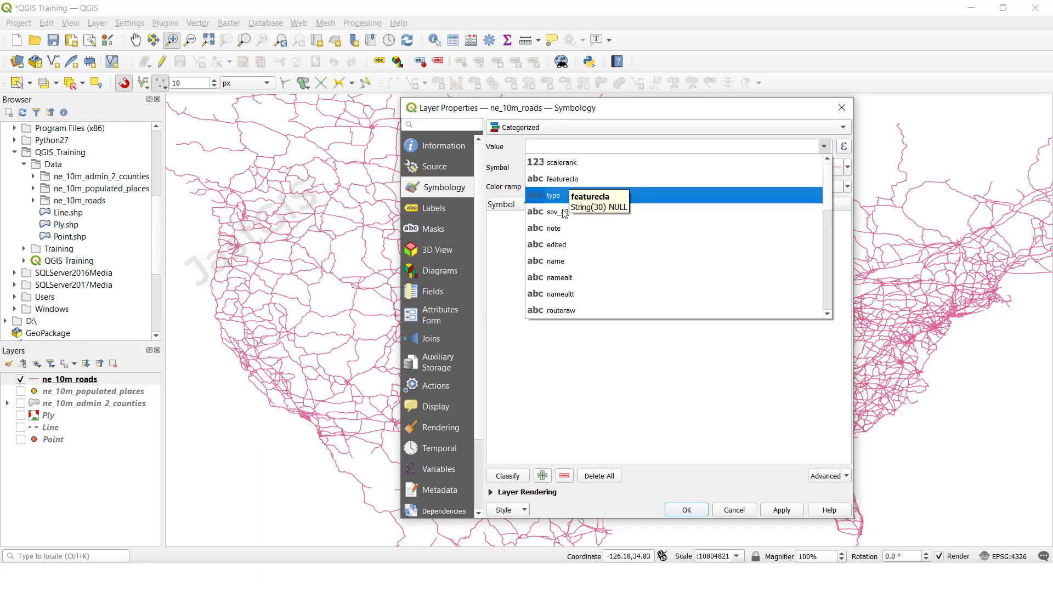
{"action": "left_click", "coordinate": [550, 263]}
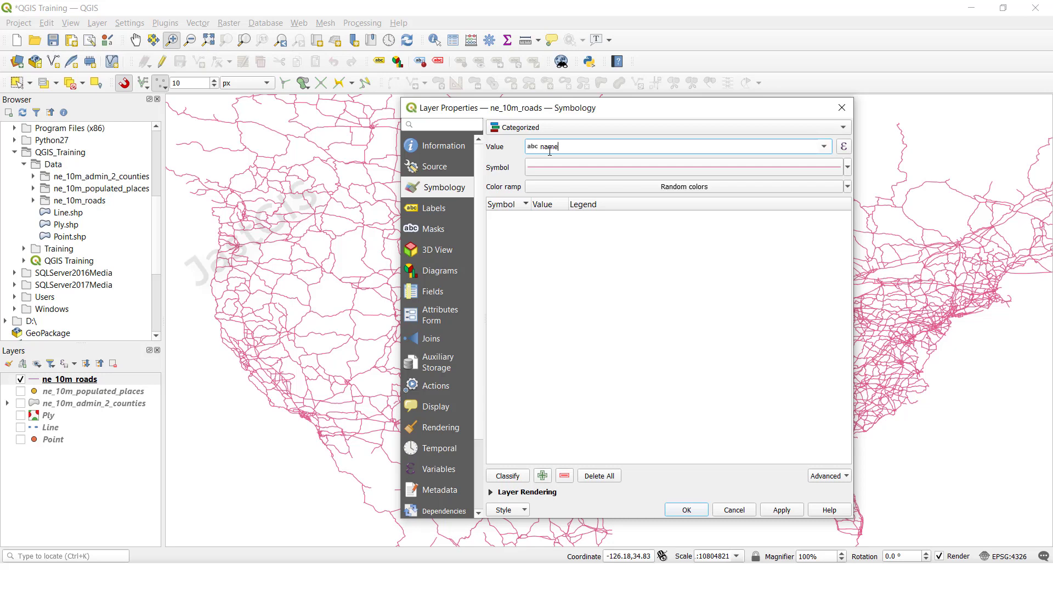
{"action": "left_click", "coordinate": [507, 476]}
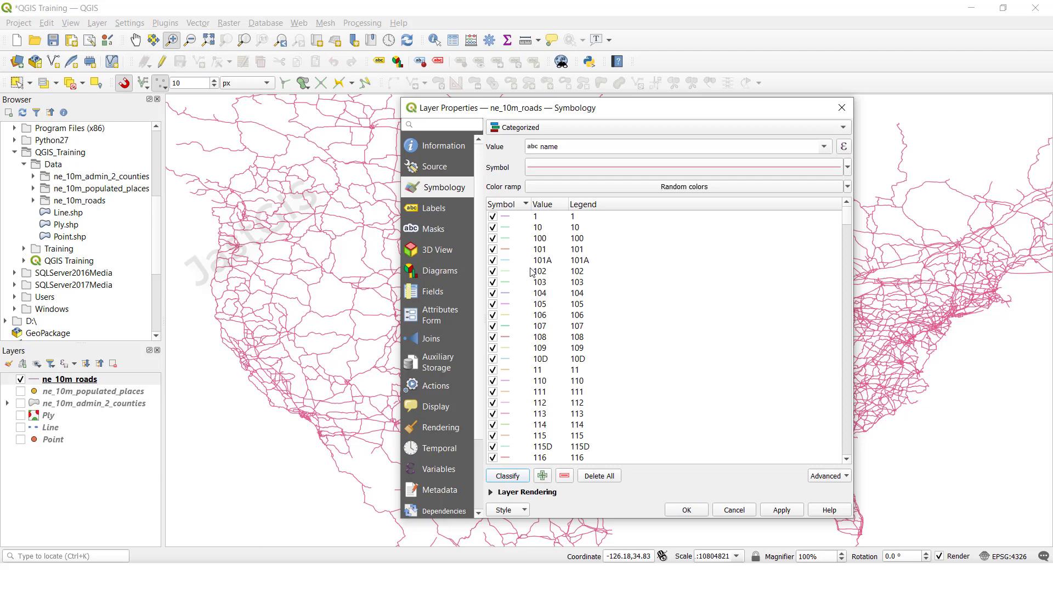
{"action": "left_click", "coordinate": [783, 512]}
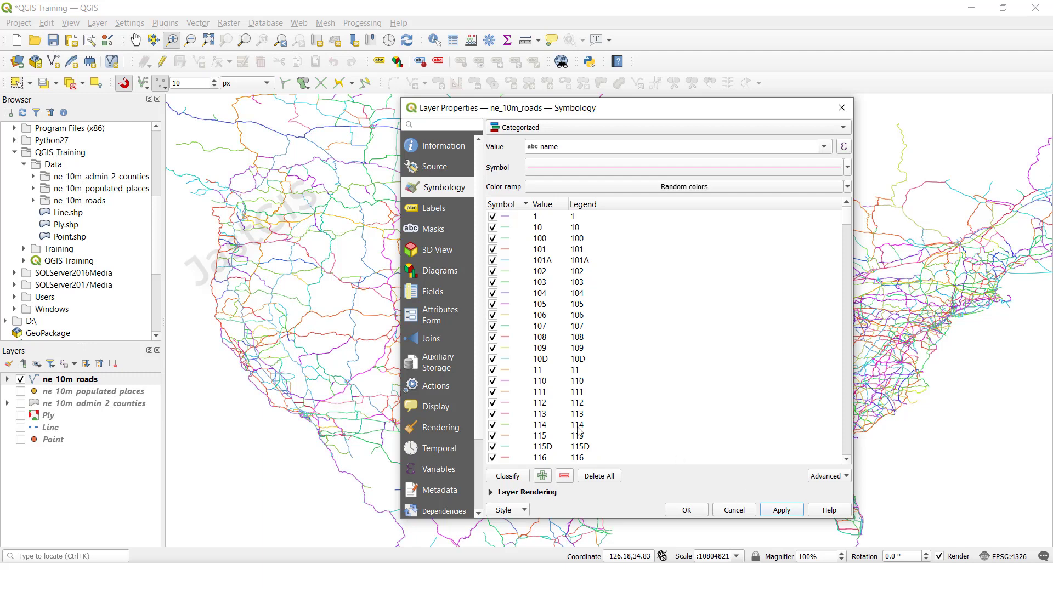
{"action": "left_click", "coordinate": [687, 510]}
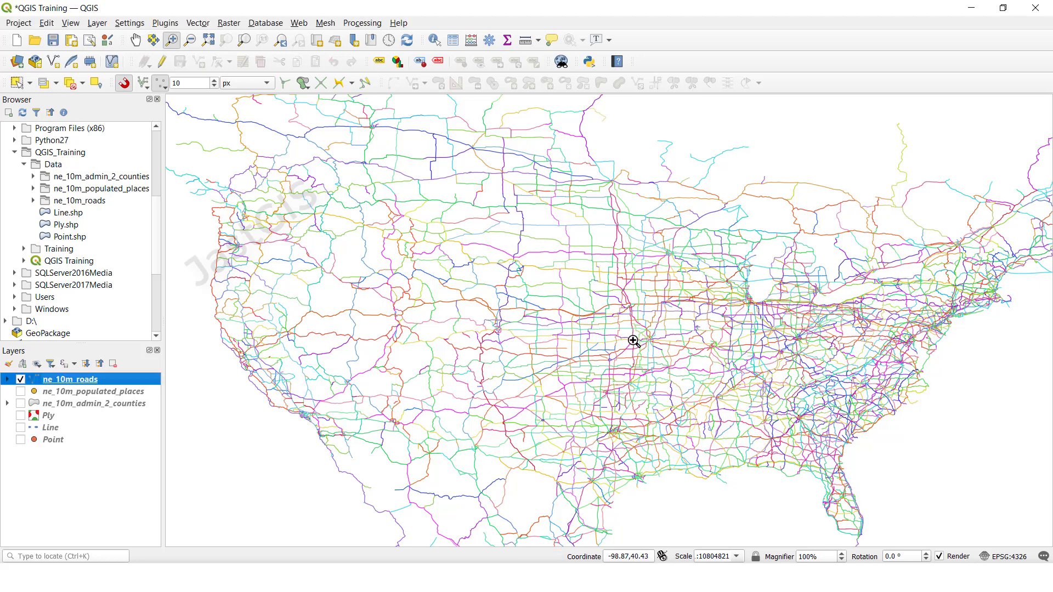
- Change the roads layer to Single Symbol with the preset "topo railway", accept it and inspect the line pattern up close
{"action": "left_click_drag", "start_coordinate": [724, 351], "coordinate": [660, 301]}
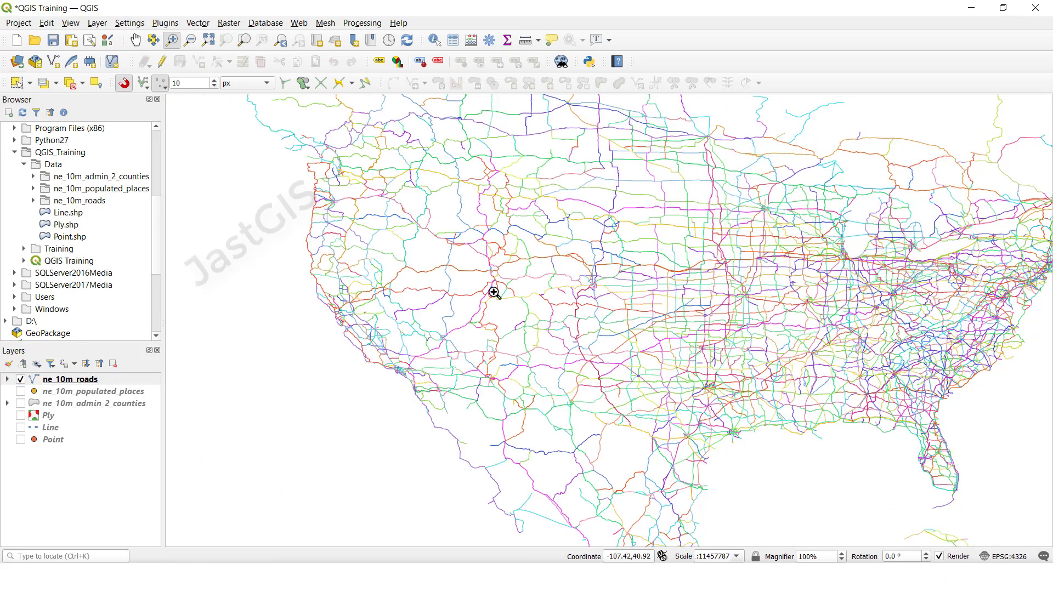
{"action": "right_click", "coordinate": [53, 385]}
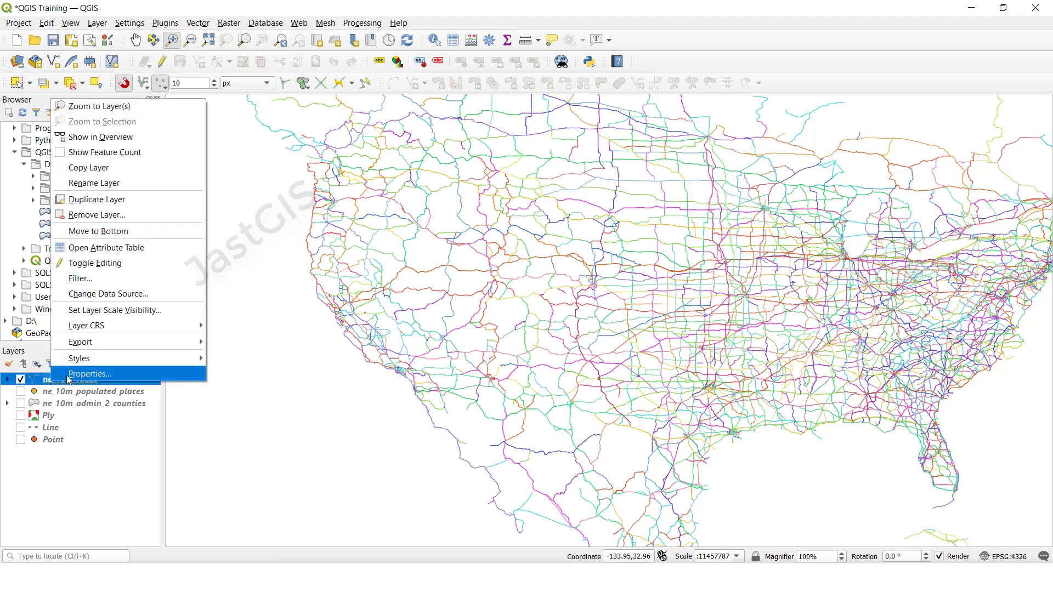
{"action": "left_click", "coordinate": [69, 376]}
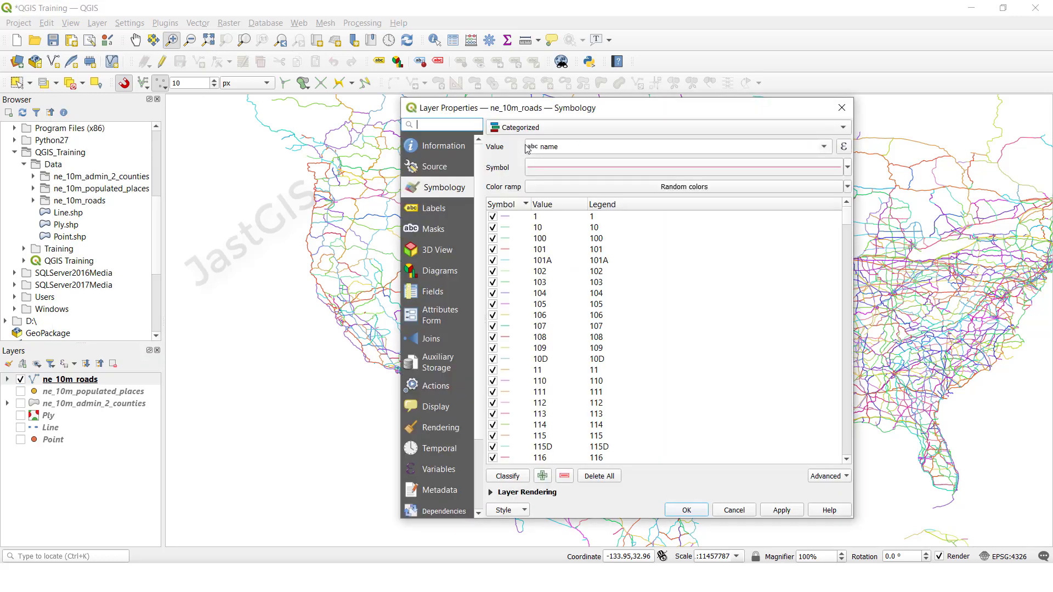
{"action": "left_click", "coordinate": [516, 127]}
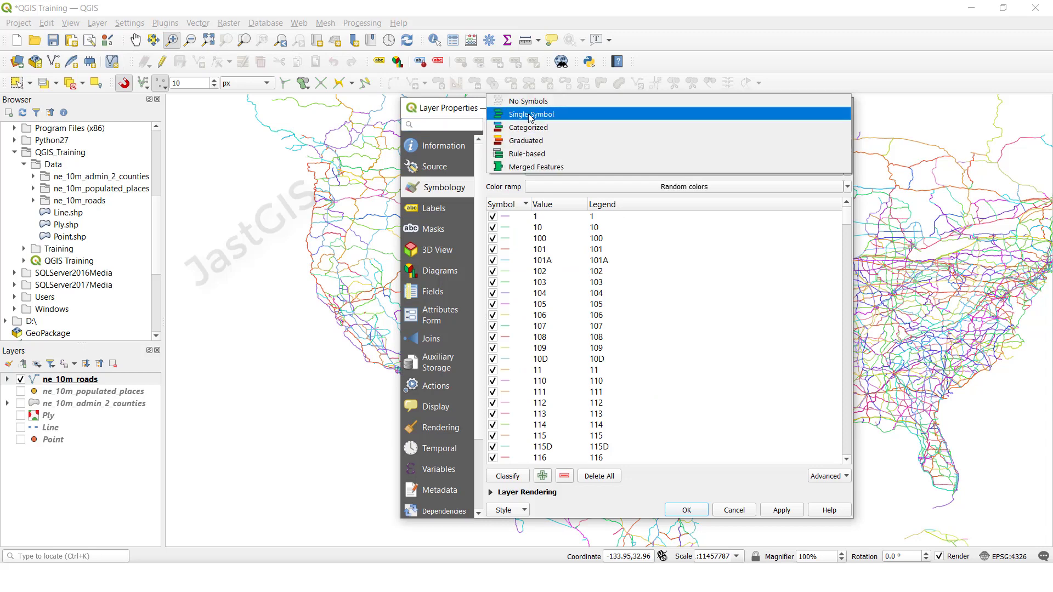
{"action": "left_click", "coordinate": [519, 116]}
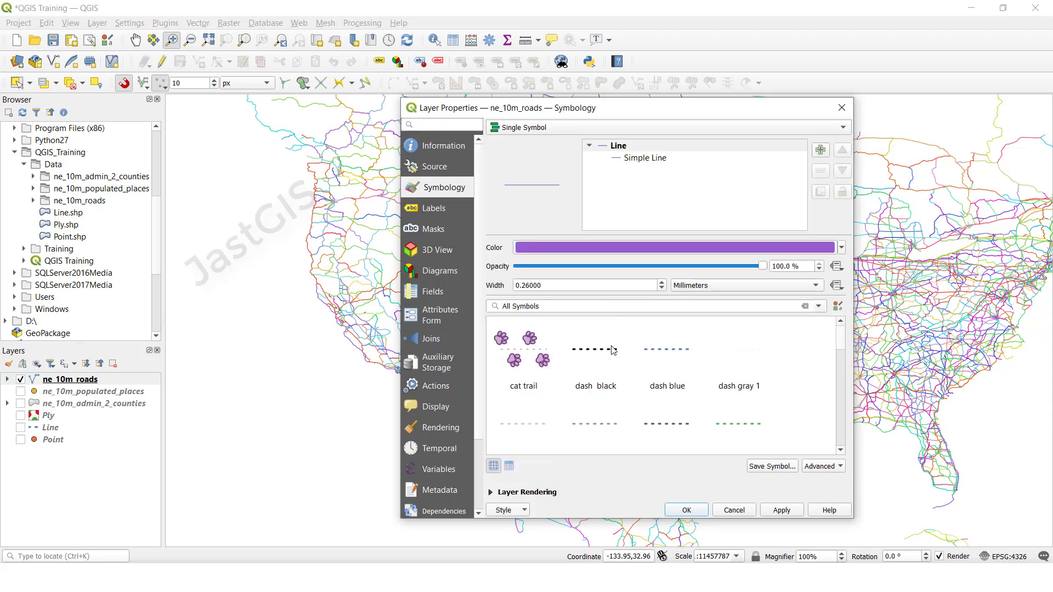
{"action": "scroll", "coordinate": [612, 349], "scroll_direction": "down", "scroll_amount": 15}
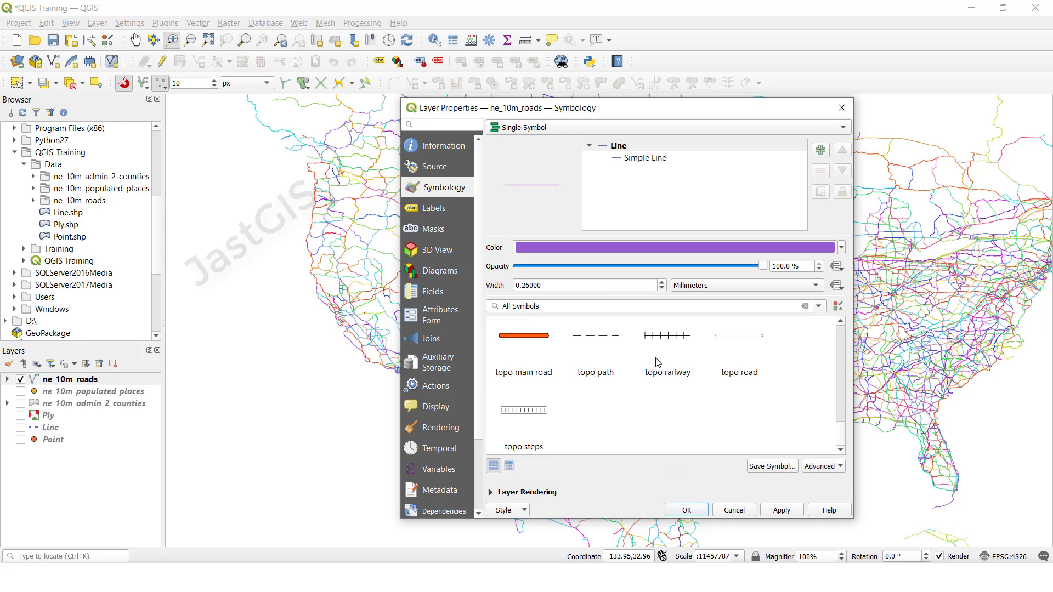
{"action": "left_click", "coordinate": [665, 343]}
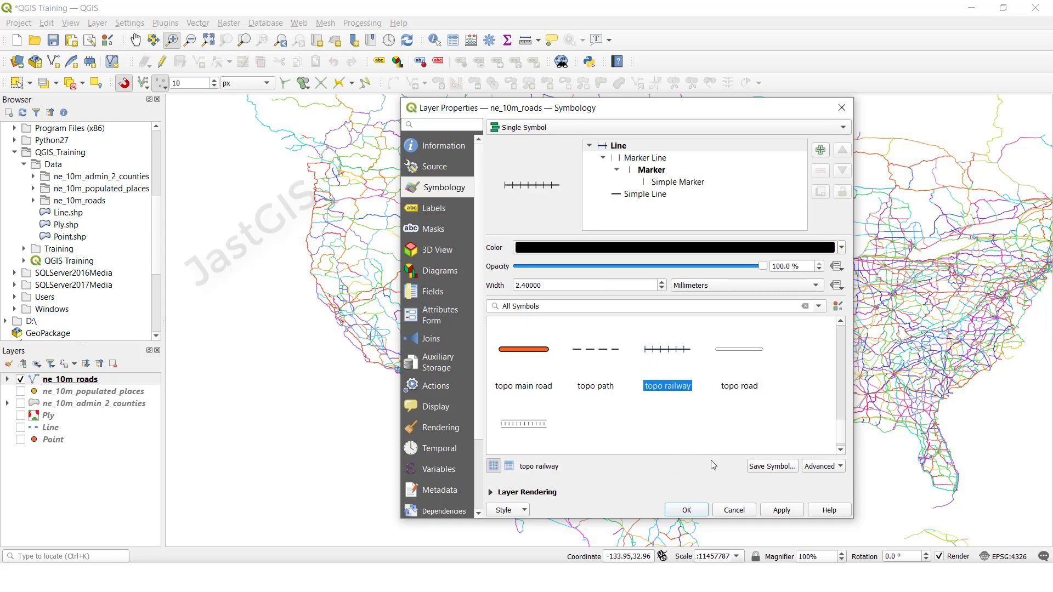
{"action": "left_click", "coordinate": [782, 510]}
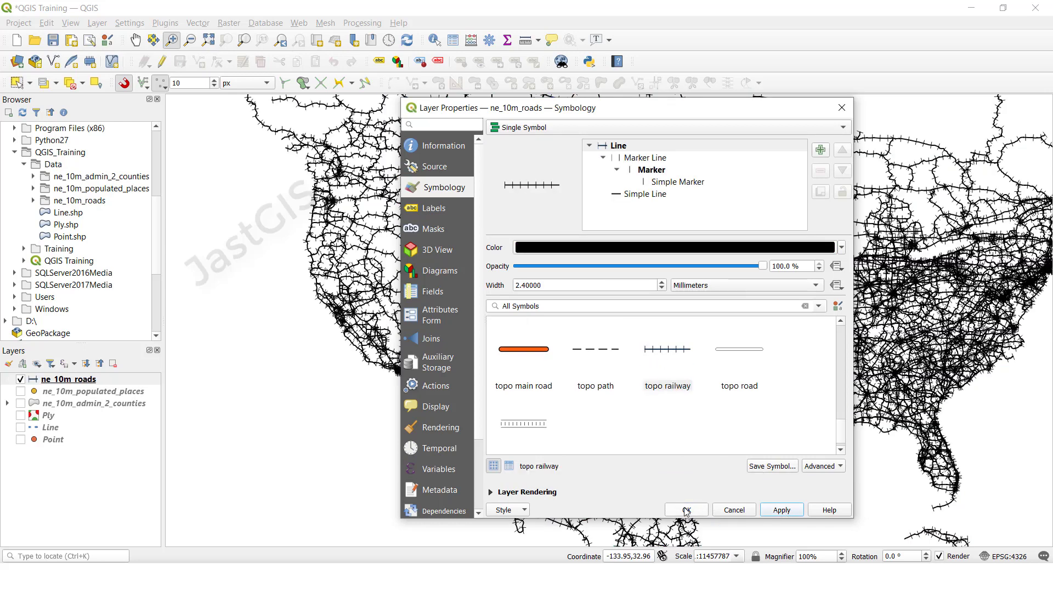
{"action": "left_click", "coordinate": [687, 510]}
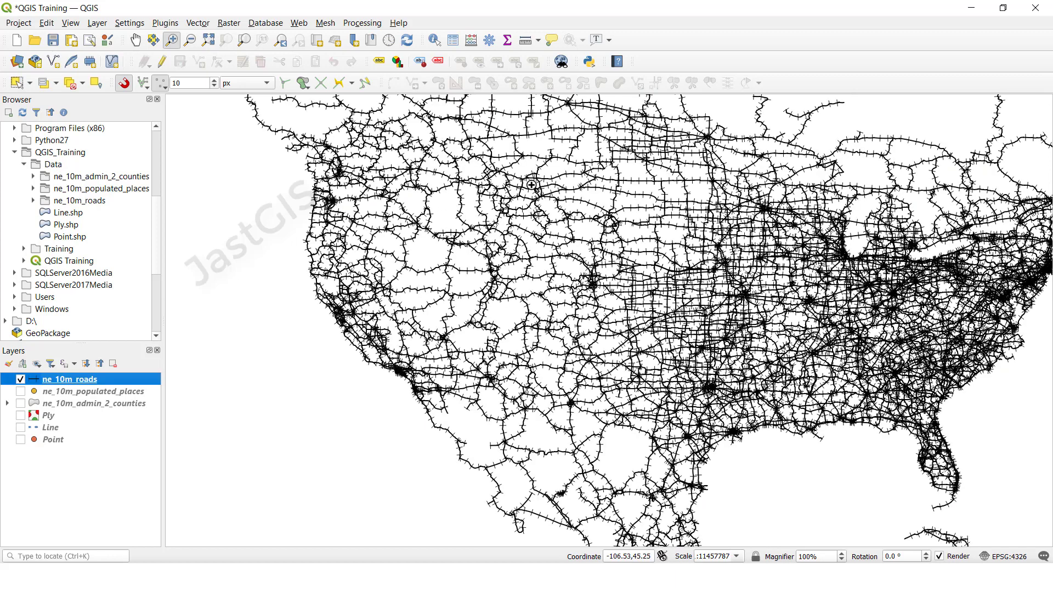
{"action": "left_click_drag", "start_coordinate": [434, 219], "coordinate": [458, 244]}
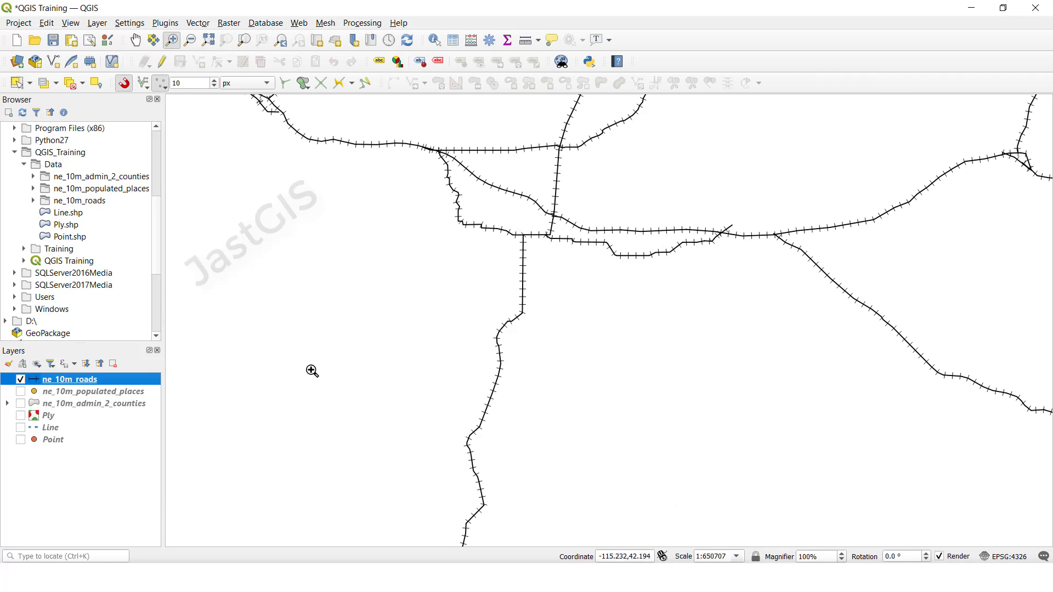
- Hide the ne_10m_roads layer and show ne_10m_populated_places at world extent
{"action": "scroll", "coordinate": [478, 284], "scroll_direction": "down", "scroll_amount": 4}
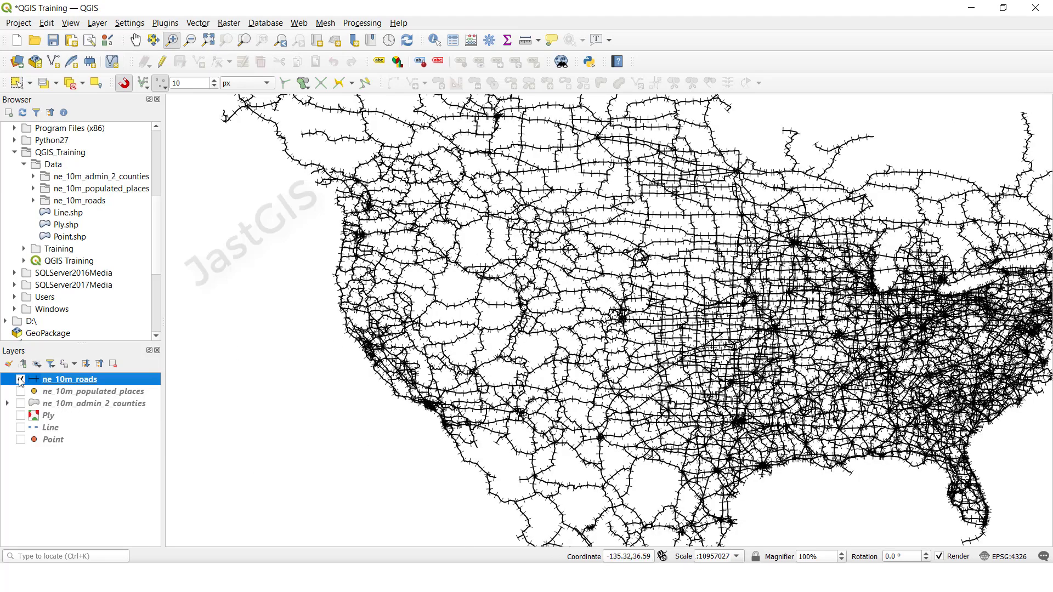
{"action": "left_click", "coordinate": [20, 379]}
{"action": "left_click", "coordinate": [21, 392]}
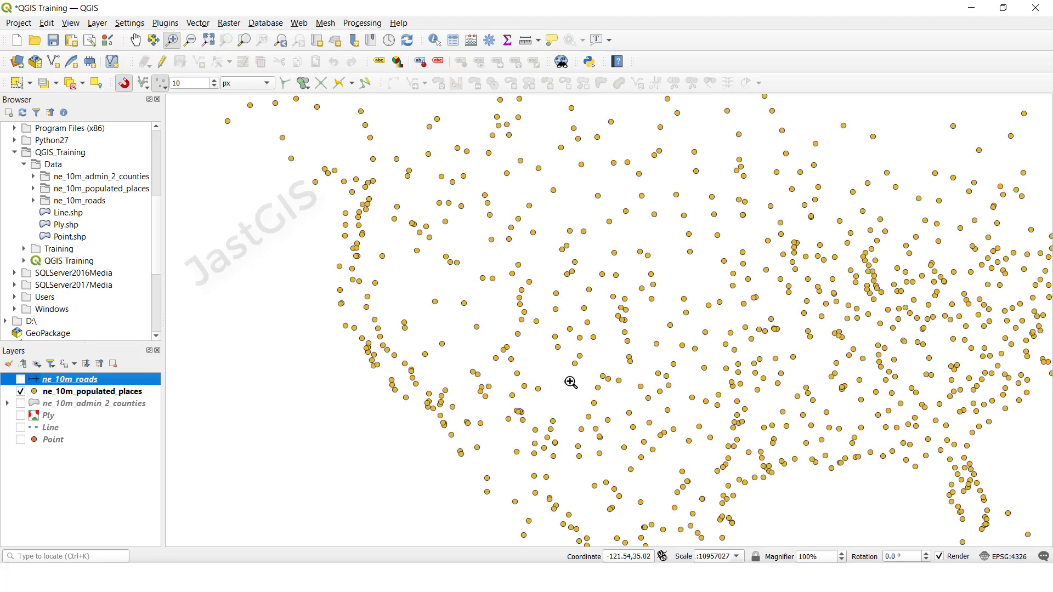
{"action": "left_click_drag", "start_coordinate": [811, 364], "coordinate": [641, 267]}
{"action": "scroll", "coordinate": [641, 266], "scroll_direction": "down", "scroll_amount": 5}
{"action": "scroll", "coordinate": [700, 304], "scroll_direction": "up", "scroll_amount": 1}
{"action": "scroll", "coordinate": [699, 304], "scroll_direction": "up", "scroll_amount": 1}
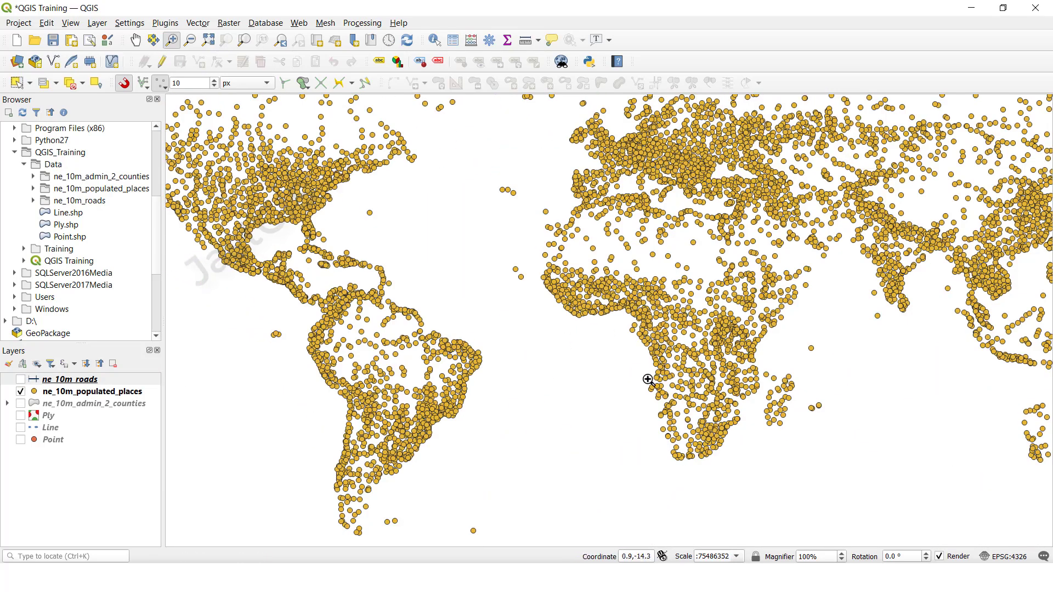
- Style the populated places layer as Single Symbol with the preset "effect drop shadow", apply it and close the layer properties
{"action": "right_click", "coordinate": [71, 393]}
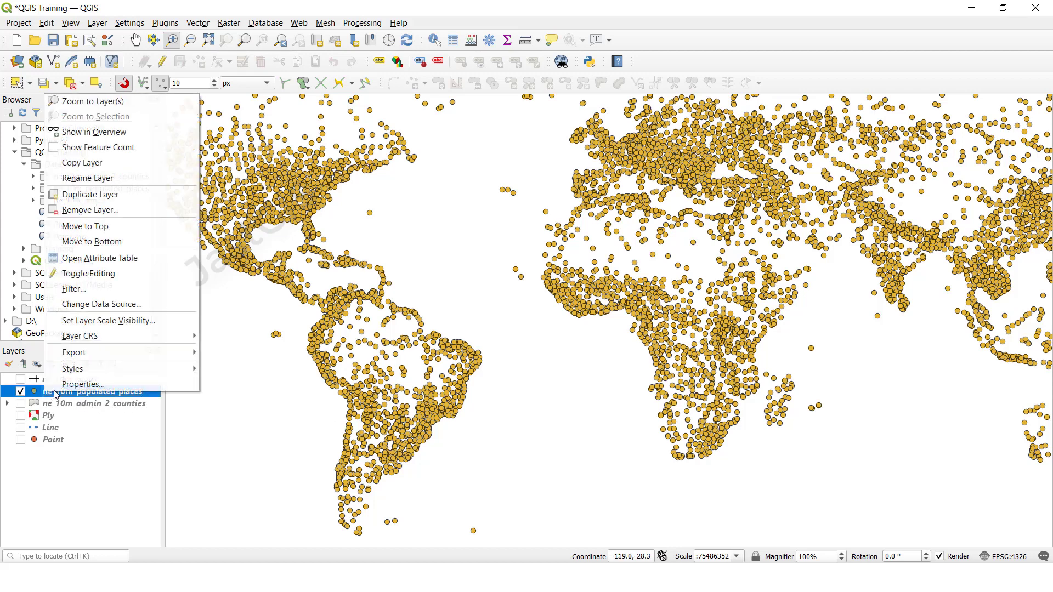
{"action": "left_click", "coordinate": [75, 386]}
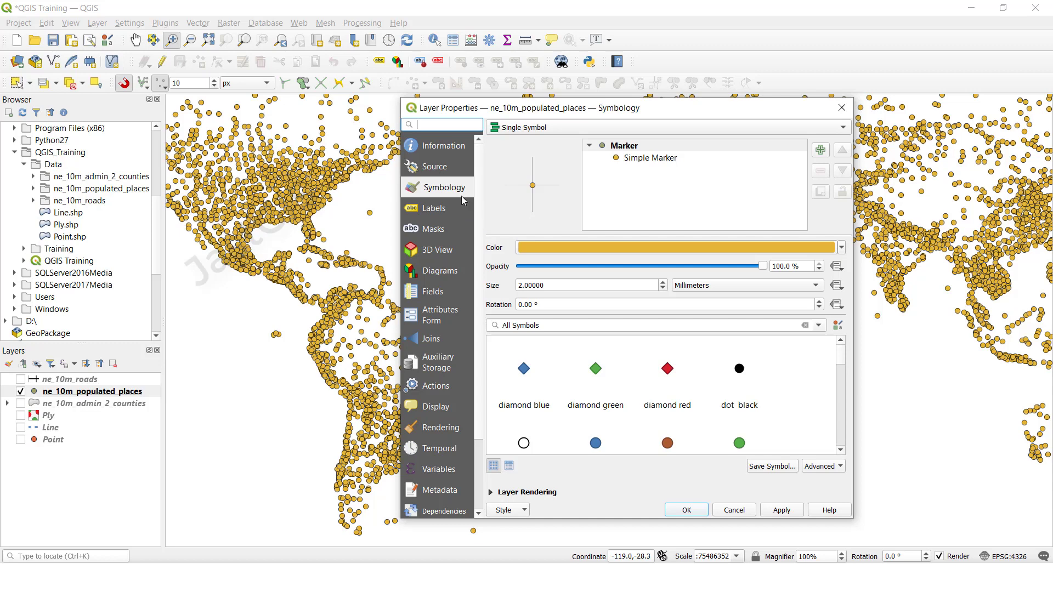
{"action": "scroll", "coordinate": [628, 401], "scroll_direction": "down", "scroll_amount": 3}
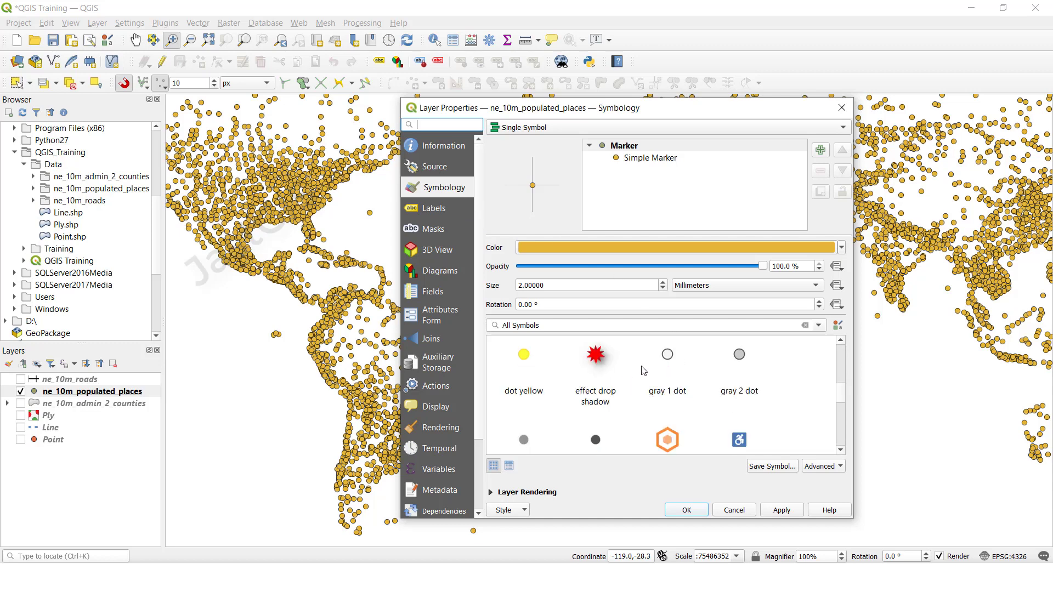
{"action": "left_click", "coordinate": [597, 356]}
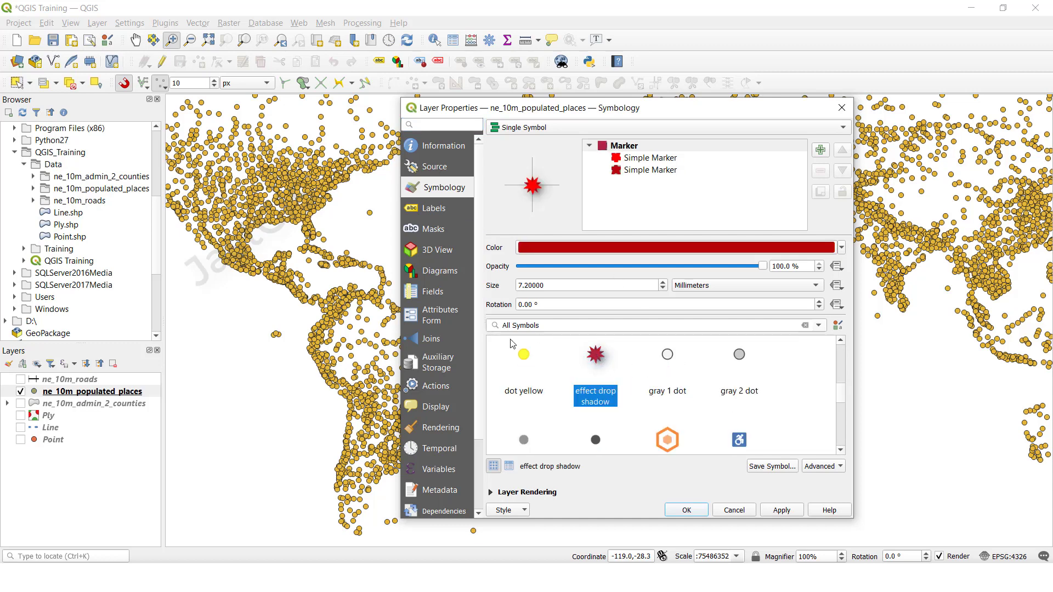
{"action": "left_click", "coordinate": [794, 510]}
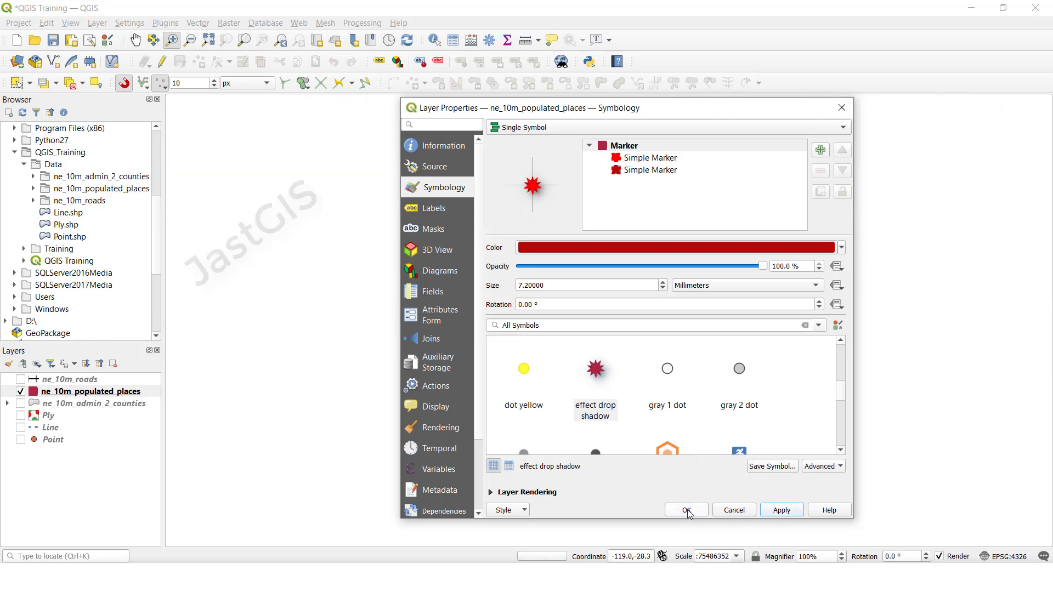
{"action": "left_click", "coordinate": [688, 511]}
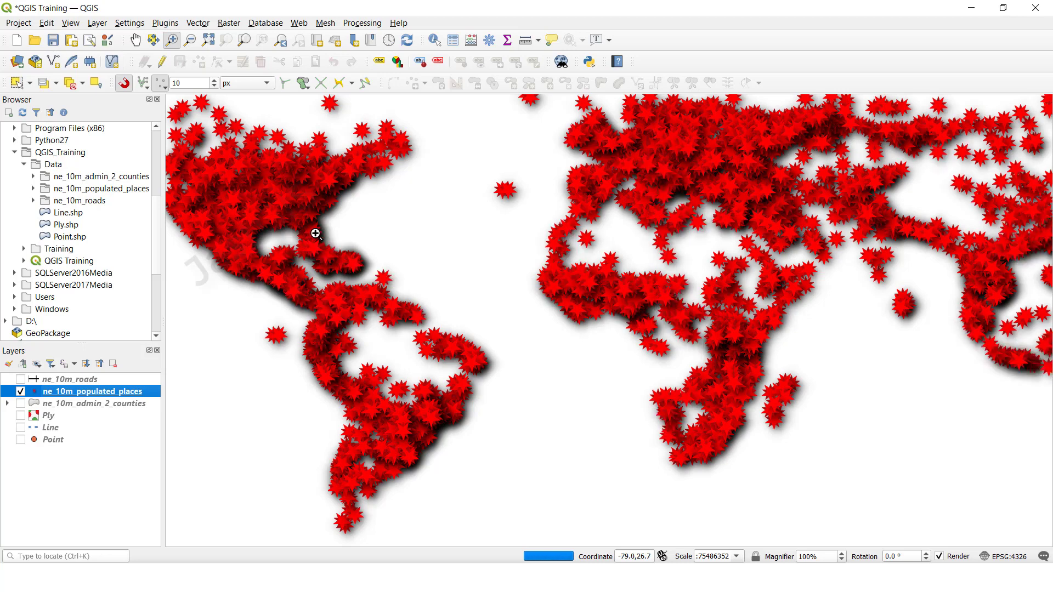
- Switch the populated places symbology to Categorized, using the NAME field as the value
{"action": "right_click", "coordinate": [90, 395]}
{"action": "left_click", "coordinate": [110, 384]}
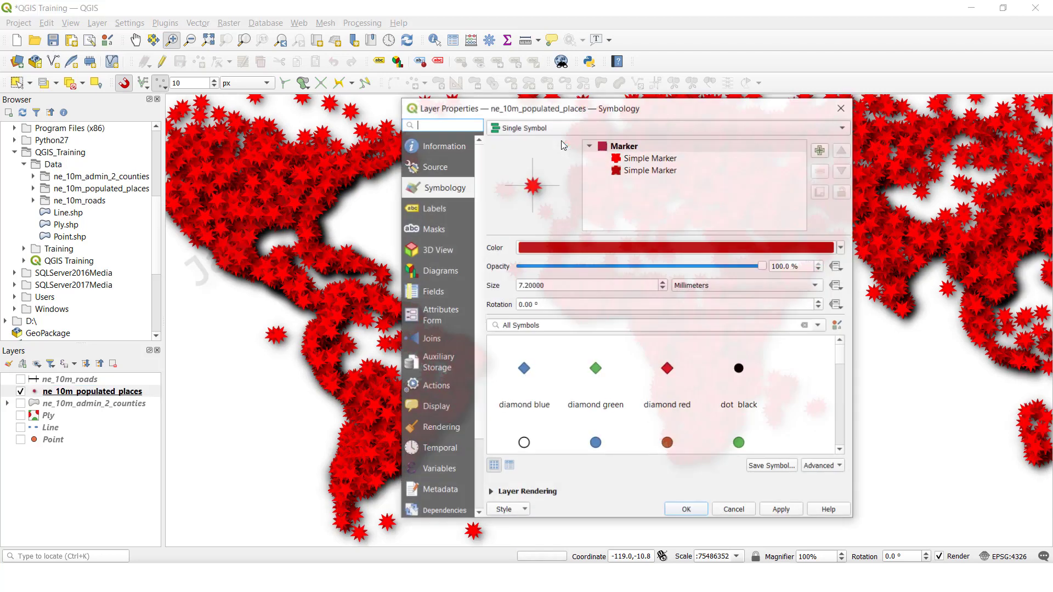
{"action": "left_click", "coordinate": [526, 128]}
{"action": "left_click", "coordinate": [528, 141]}
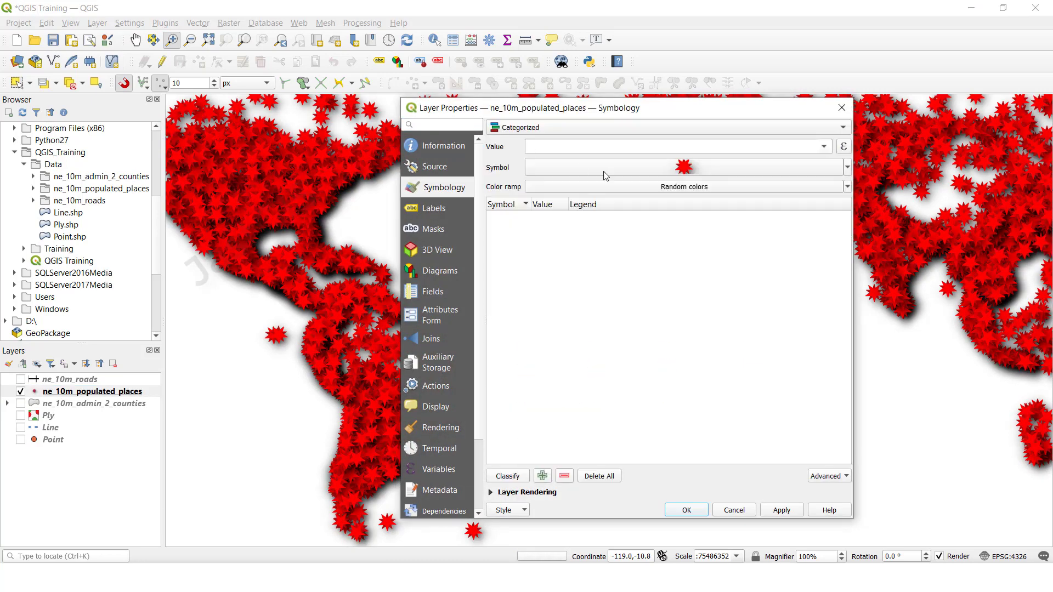
{"action": "left_click", "coordinate": [819, 147]}
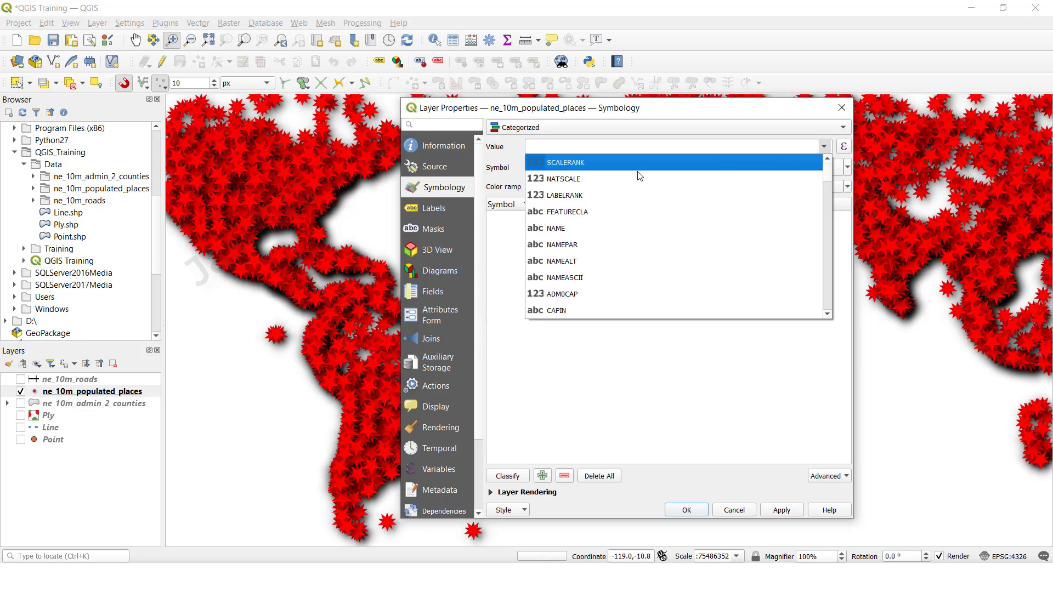
{"action": "left_click", "coordinate": [560, 229]}
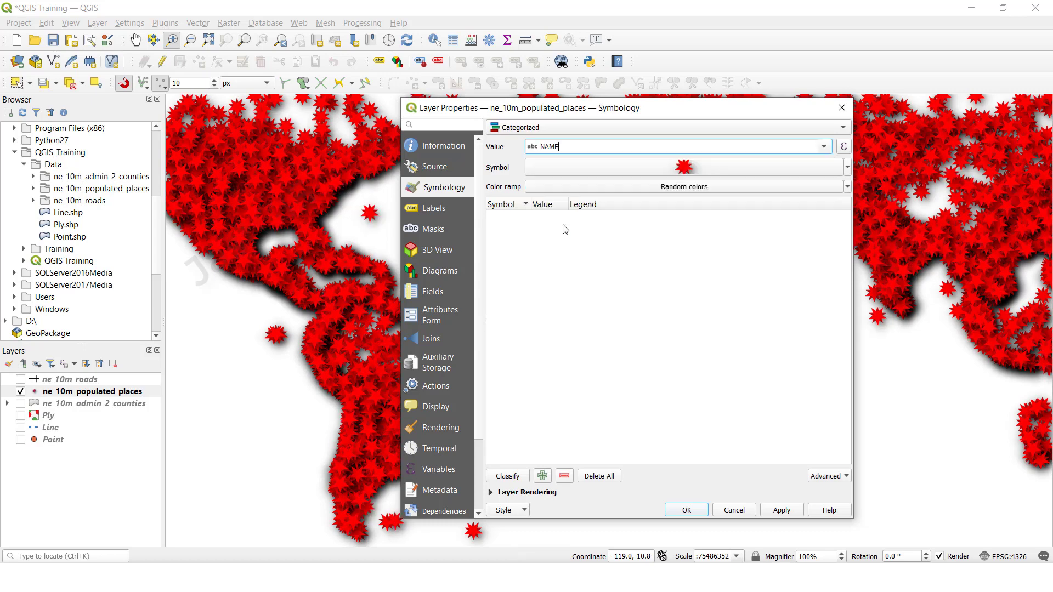
- Change the base symbol of the populated places categories to the preset "gray 1 dot"
{"action": "left_click", "coordinate": [653, 169]}
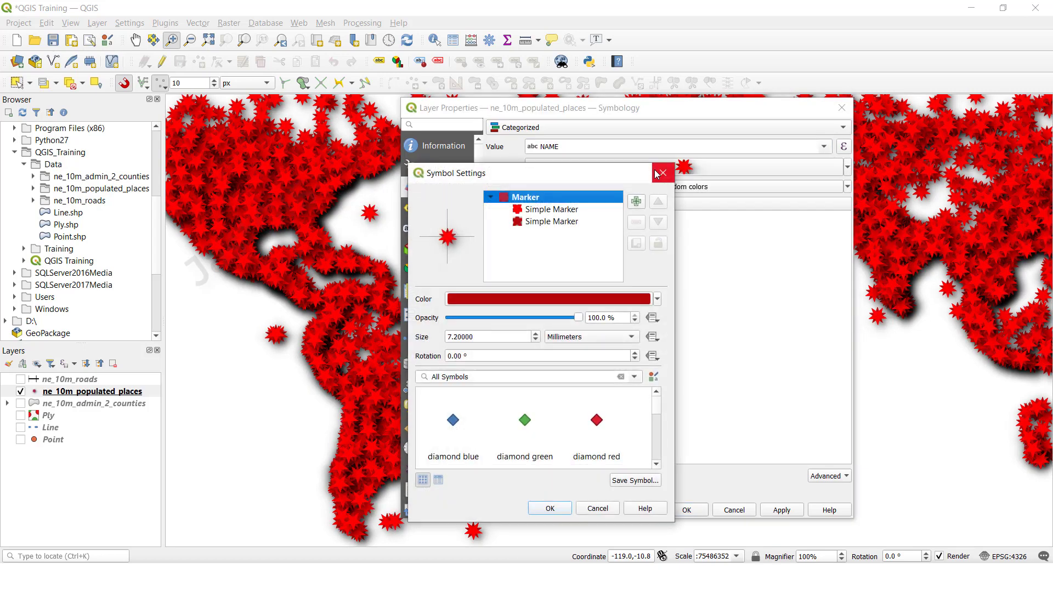
{"action": "scroll", "coordinate": [518, 425], "scroll_direction": "down", "scroll_amount": 3}
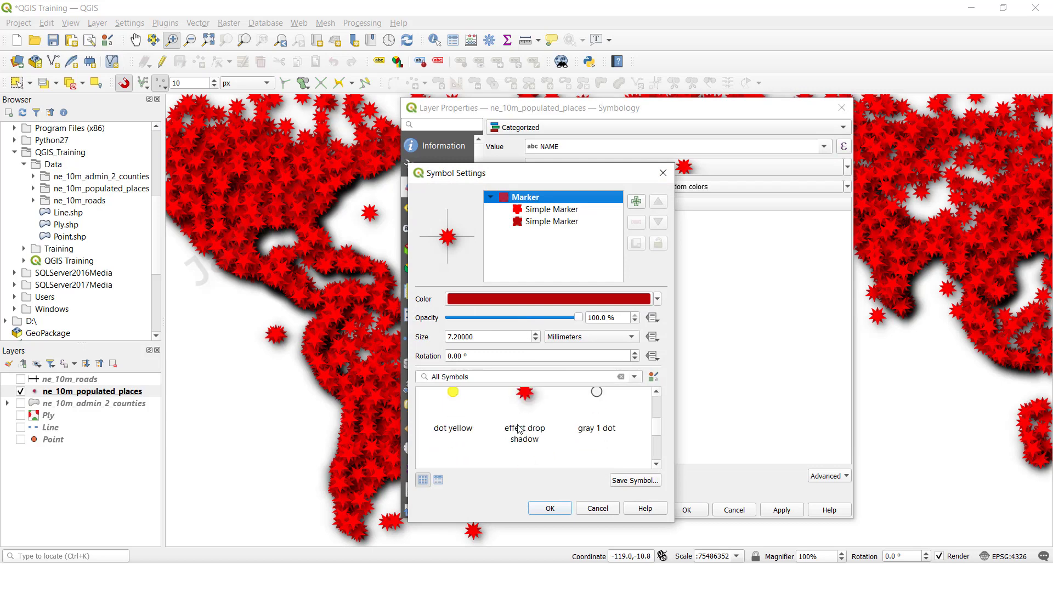
{"action": "scroll", "coordinate": [518, 429], "scroll_direction": "up", "scroll_amount": 1}
{"action": "left_click", "coordinate": [597, 403]}
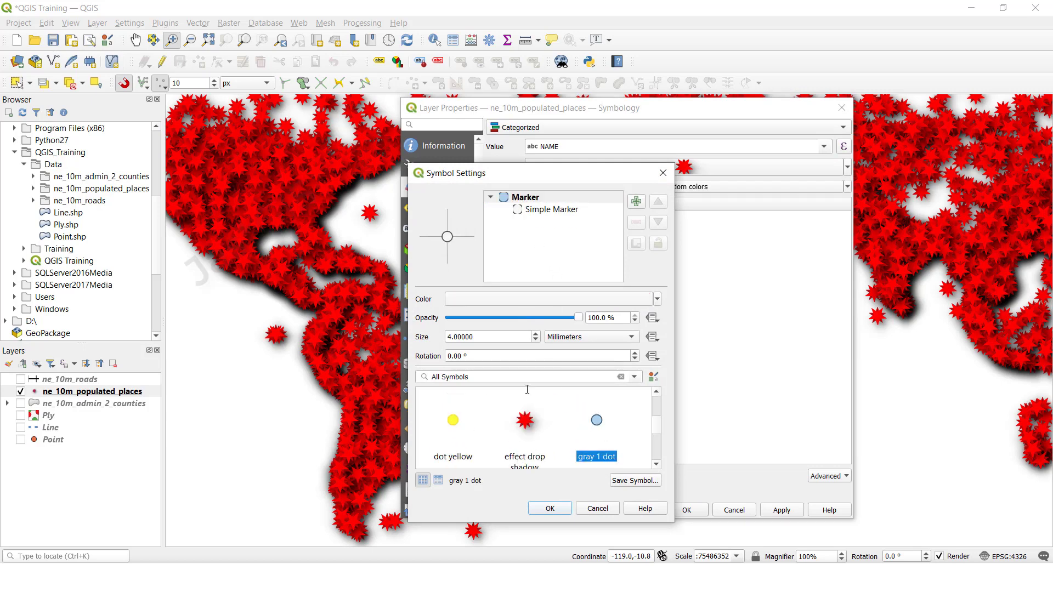
{"action": "left_click", "coordinate": [550, 508]}
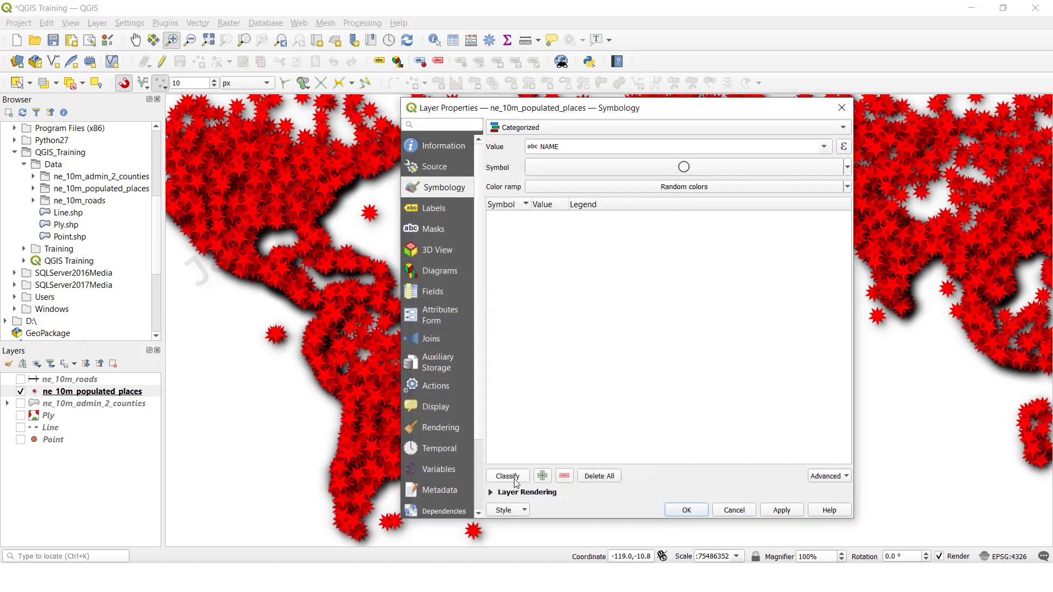
- Classify all NAME values with random colors, then apply the populated places styling and close the layer properties
{"action": "left_click", "coordinate": [507, 476]}
{"action": "left_click", "coordinate": [583, 297]}
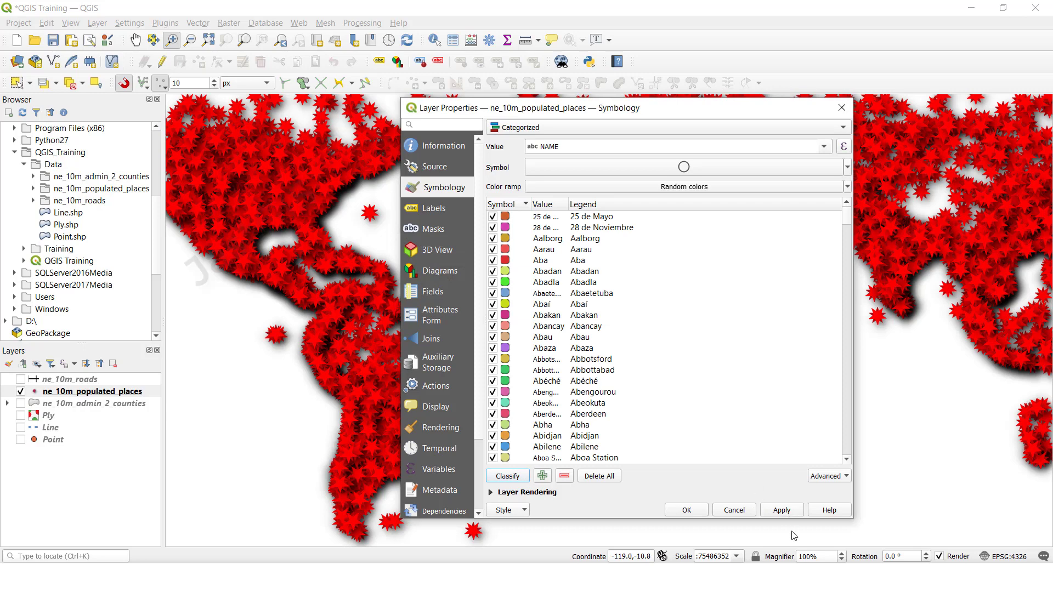
{"action": "left_click", "coordinate": [784, 512]}
{"action": "left_click", "coordinate": [783, 514]}
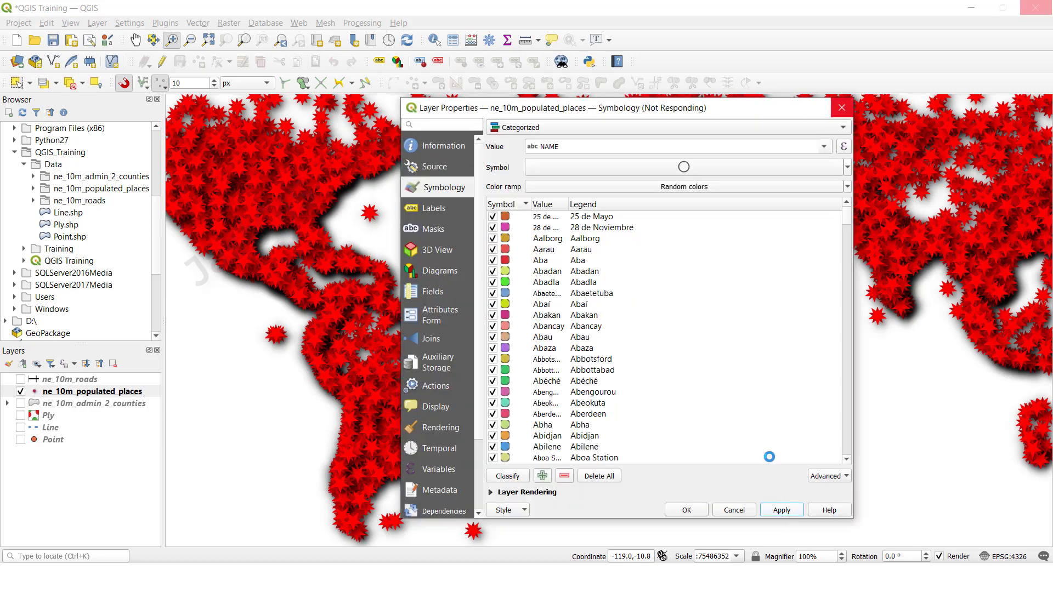
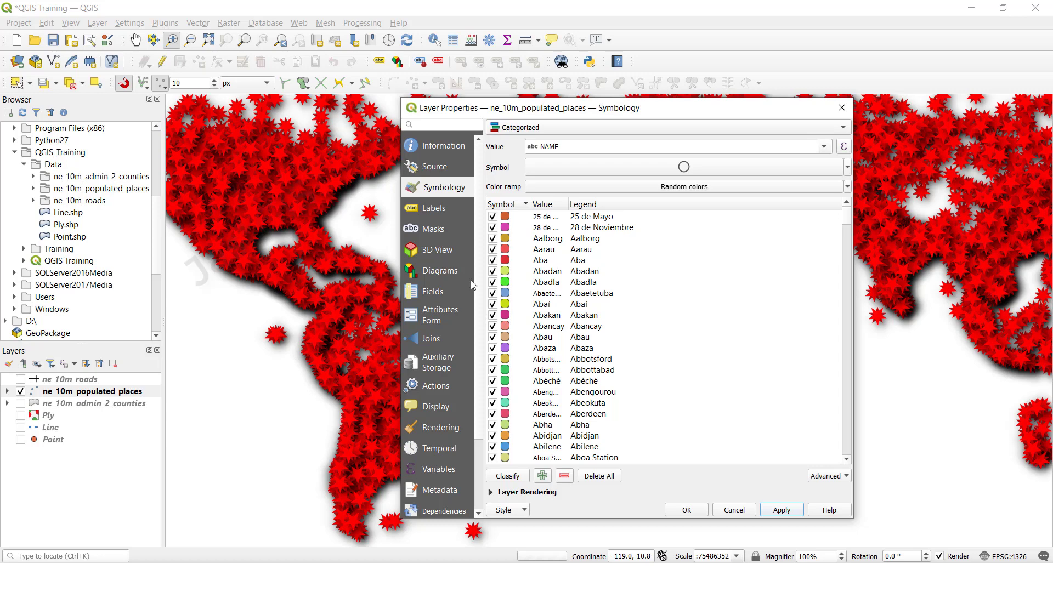
{"action": "left_click", "coordinate": [687, 511]}
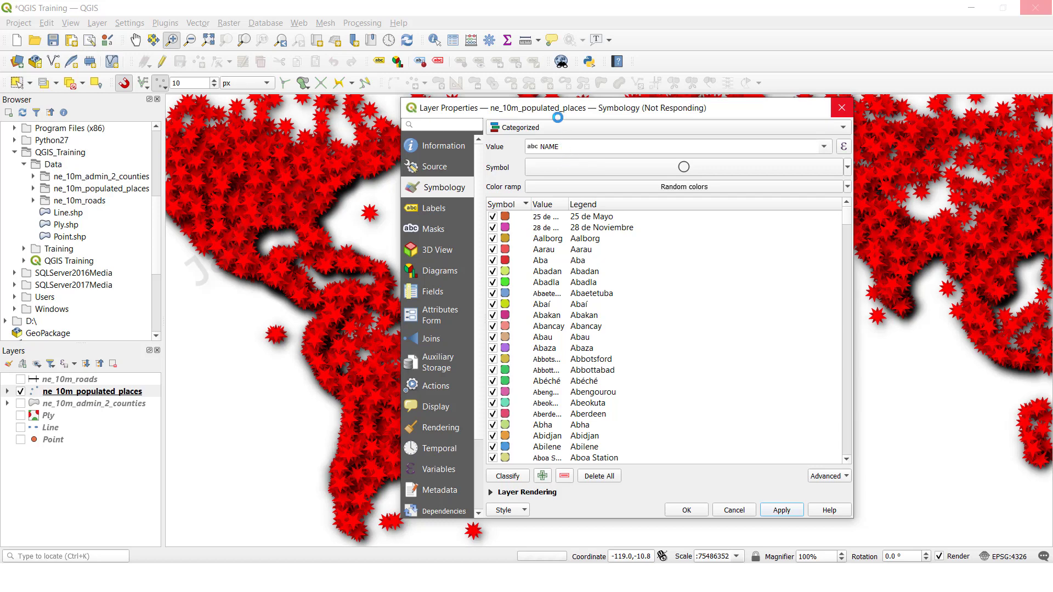
{"action": "left_click_drag", "start_coordinate": [569, 120], "coordinate": [713, 126]}
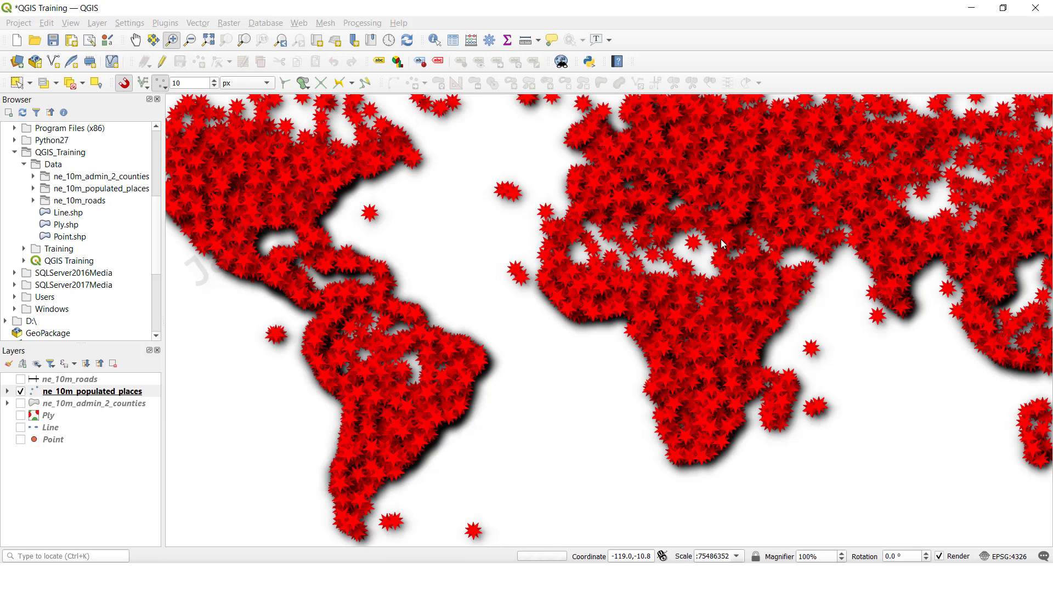
{"action": "key", "text": "Return"}
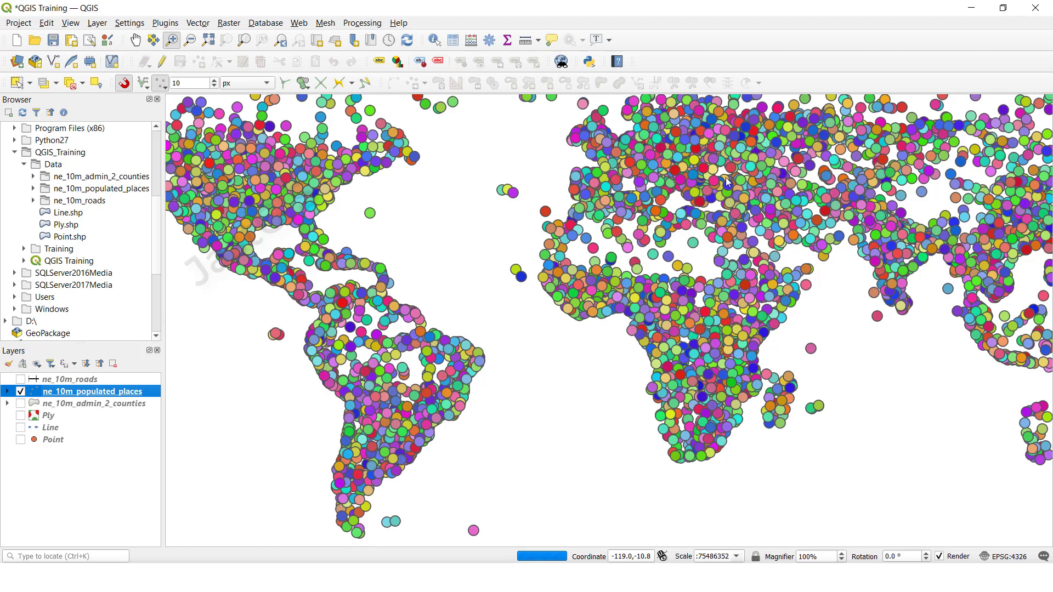